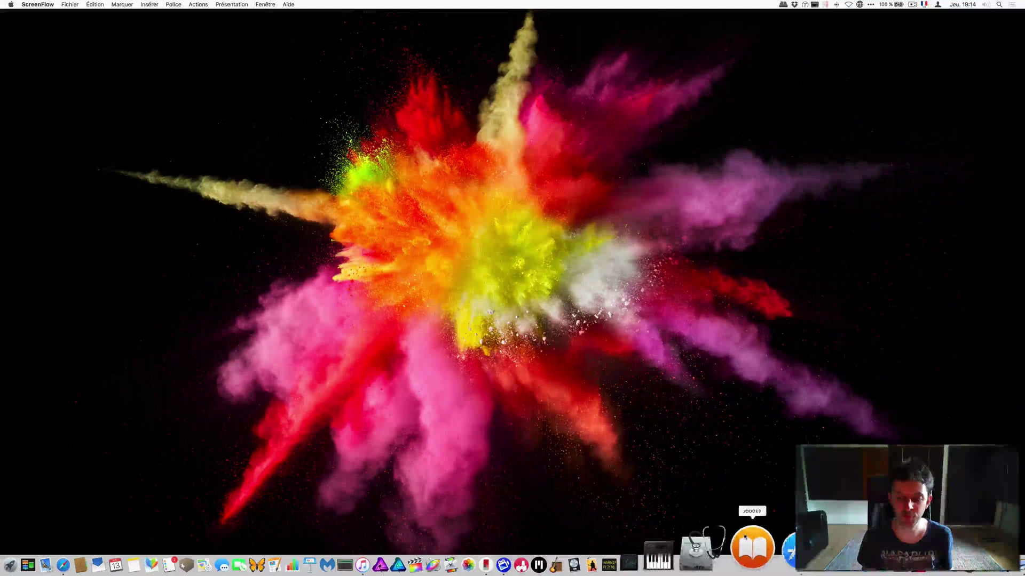
Switch to the App Store and look through the preview images on the Priime Styles page, up to the style overview
{"action": "left_click", "coordinate": [769, 550]}
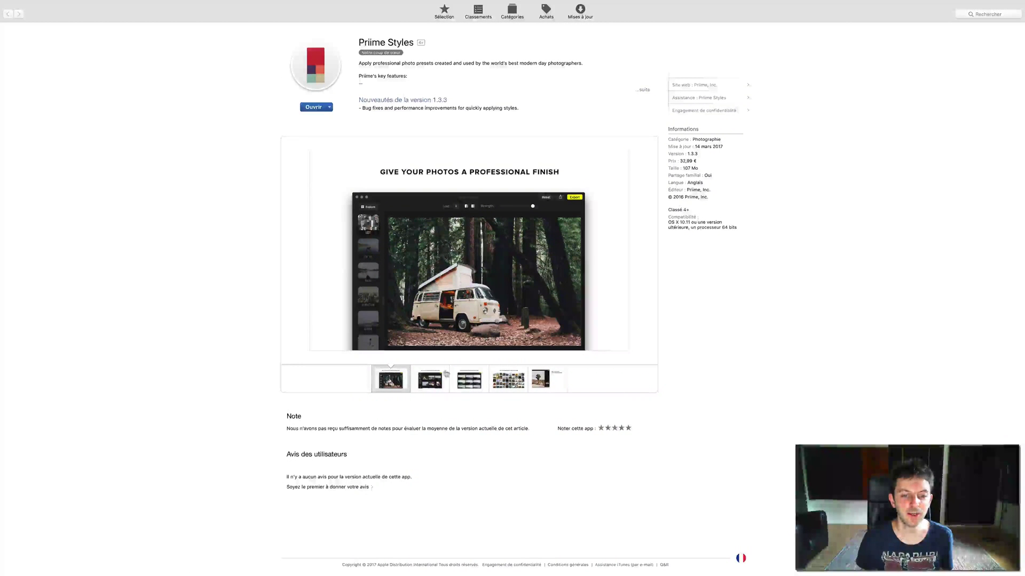
{"action": "left_click", "coordinate": [435, 377]}
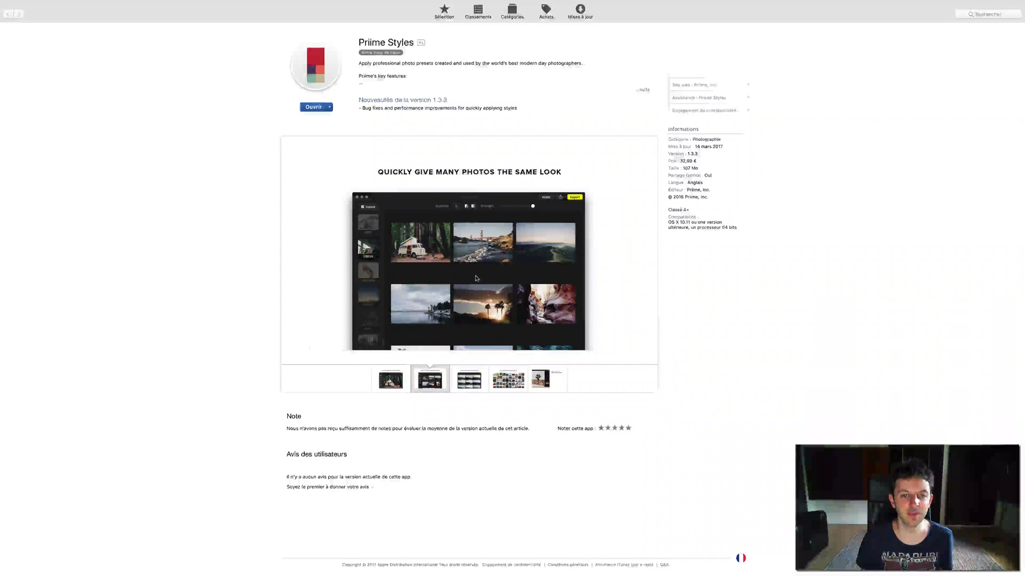
{"action": "left_click", "coordinate": [469, 382]}
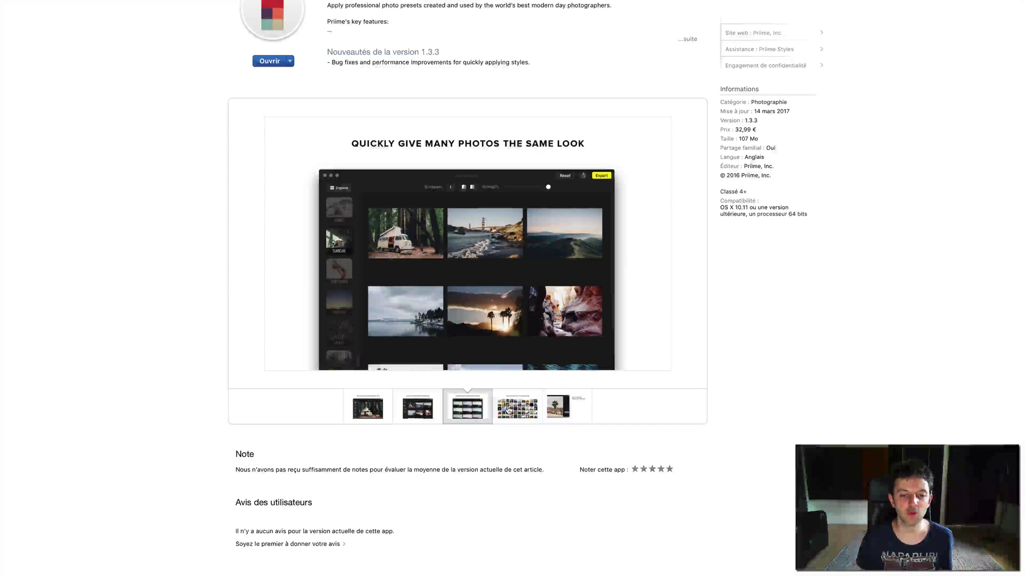
{"action": "left_click", "coordinate": [505, 409]}
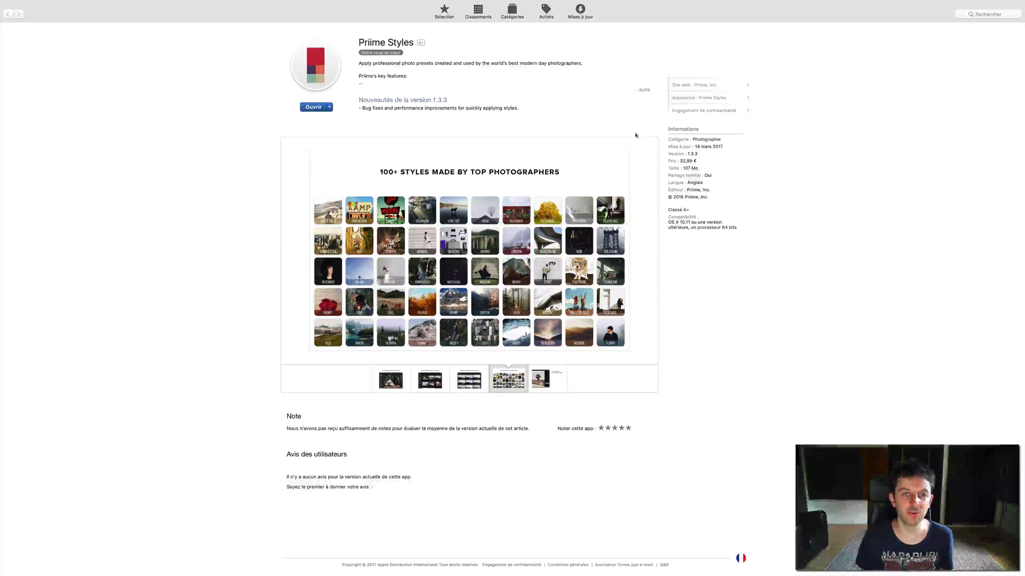
Expand the full Priime Styles description, read its features and supported photo formats, and return to the desktop
{"action": "left_click", "coordinate": [642, 90]}
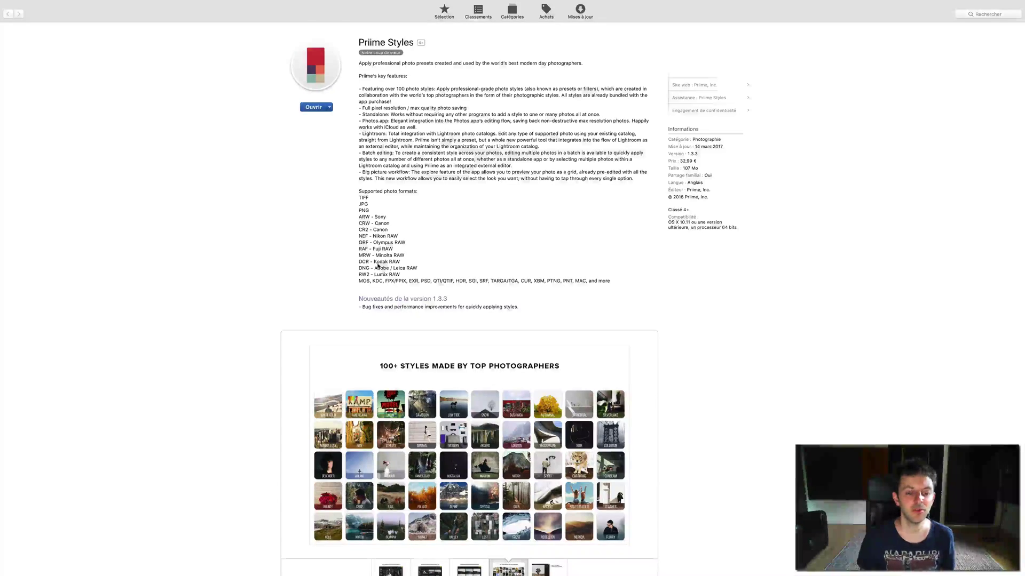
{"action": "scroll", "coordinate": [378, 266], "scroll_direction": "down", "scroll_amount": 5}
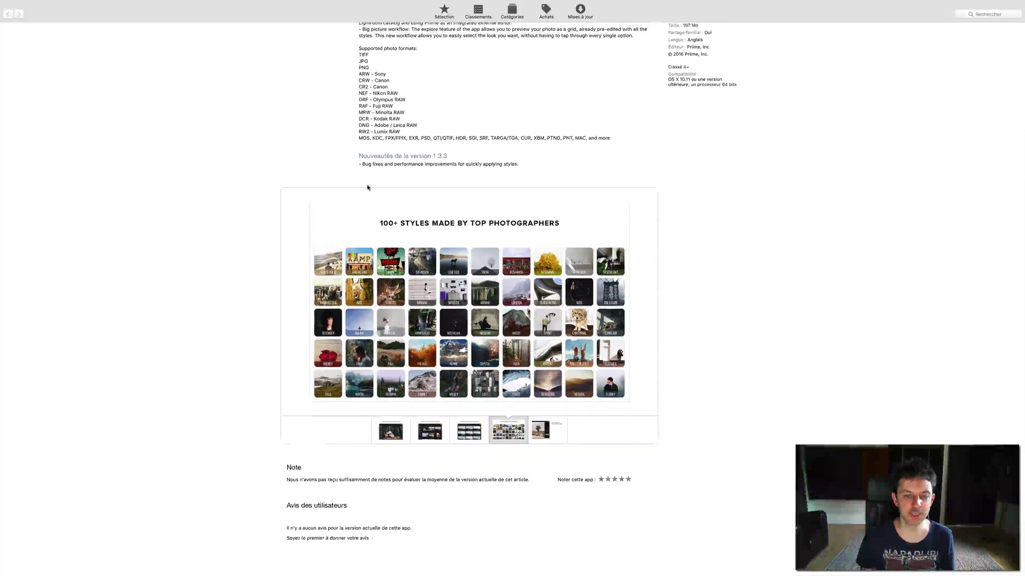
{"action": "key", "text": "ctrl+Left"}
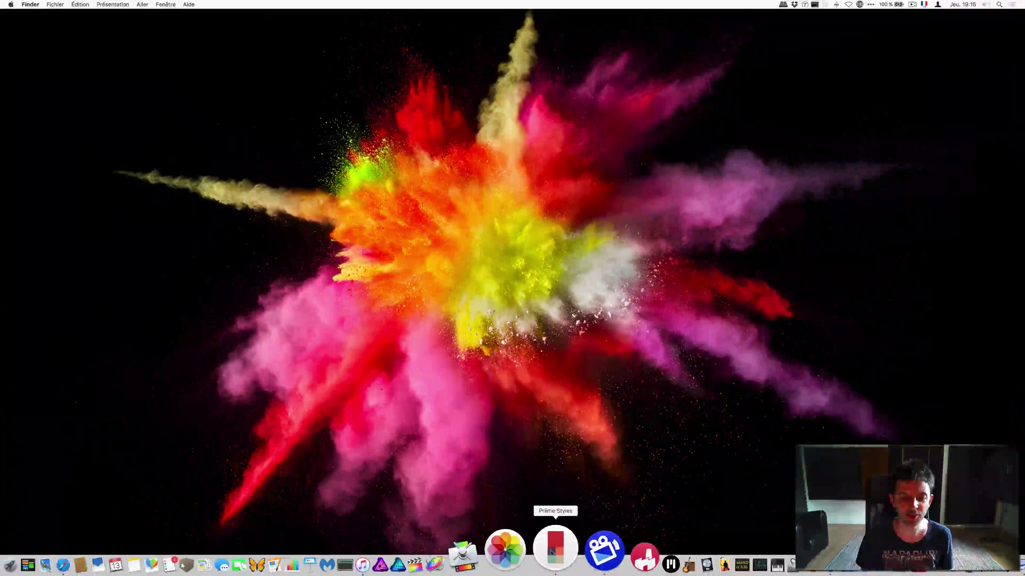
Quit the running Priime Styles, relaunch it and skip the welcome tutorial
{"action": "right_click", "coordinate": [552, 552]}
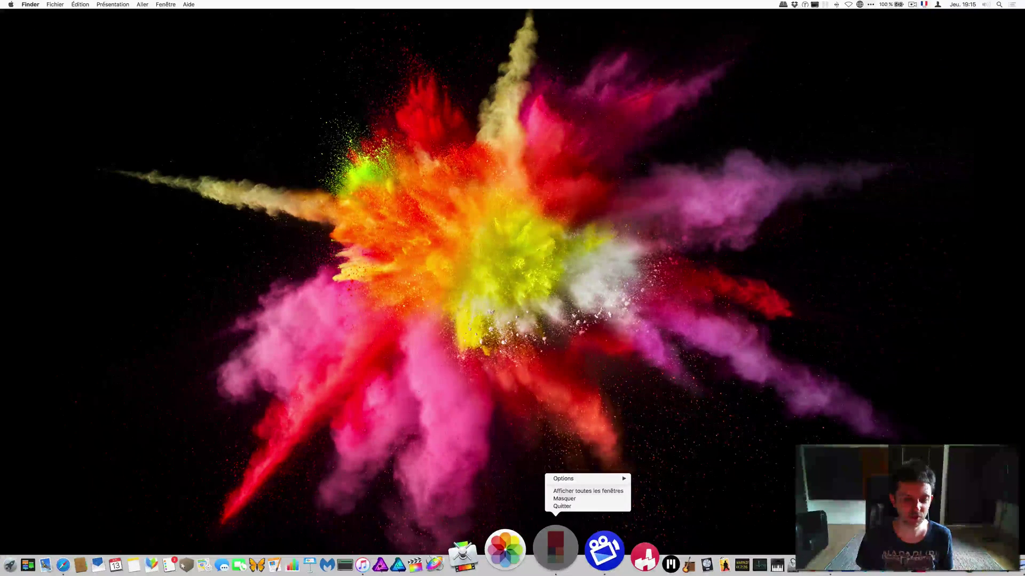
{"action": "left_click", "coordinate": [562, 506]}
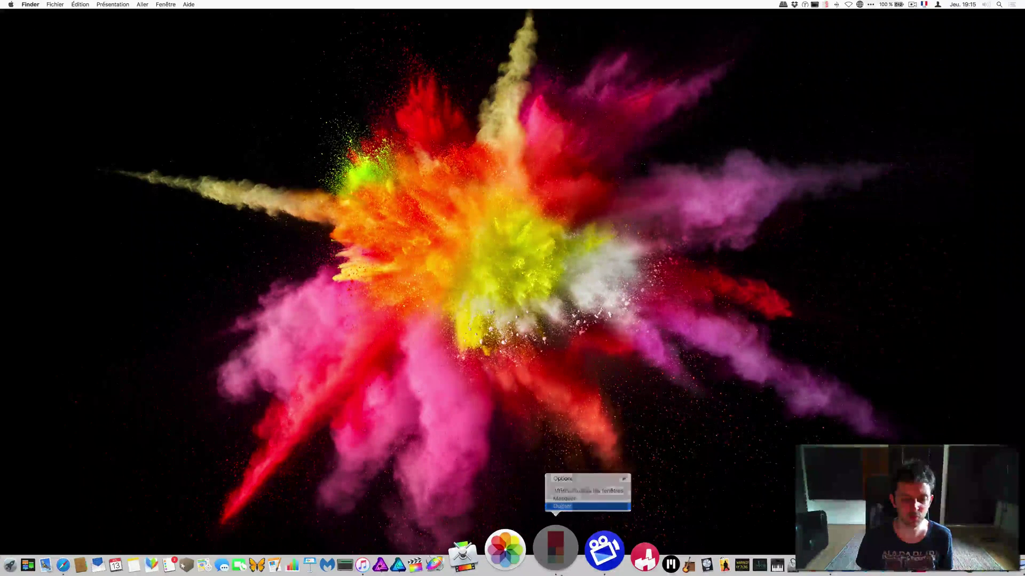
{"action": "left_click", "coordinate": [553, 568]}
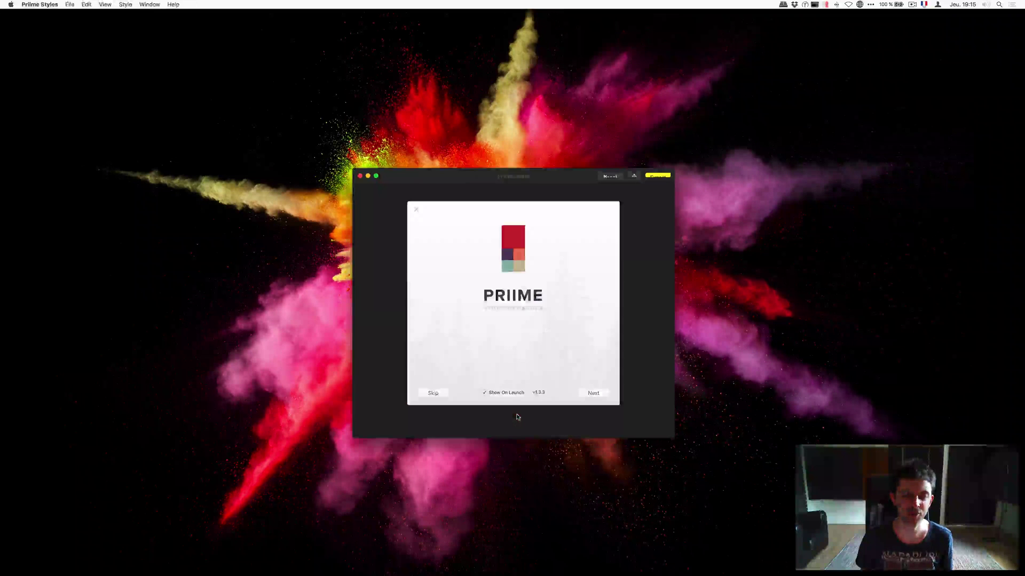
{"action": "left_click", "coordinate": [433, 393]}
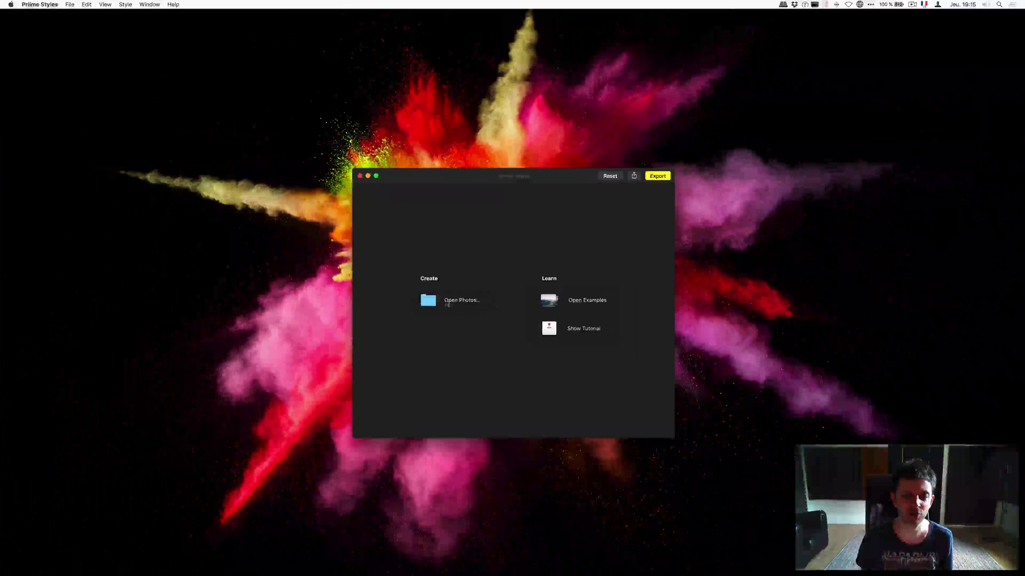
Open YouTips.jpg from the Pictures folder in Priime Styles, and reposition and enlarge the window
{"action": "left_click", "coordinate": [425, 300]}
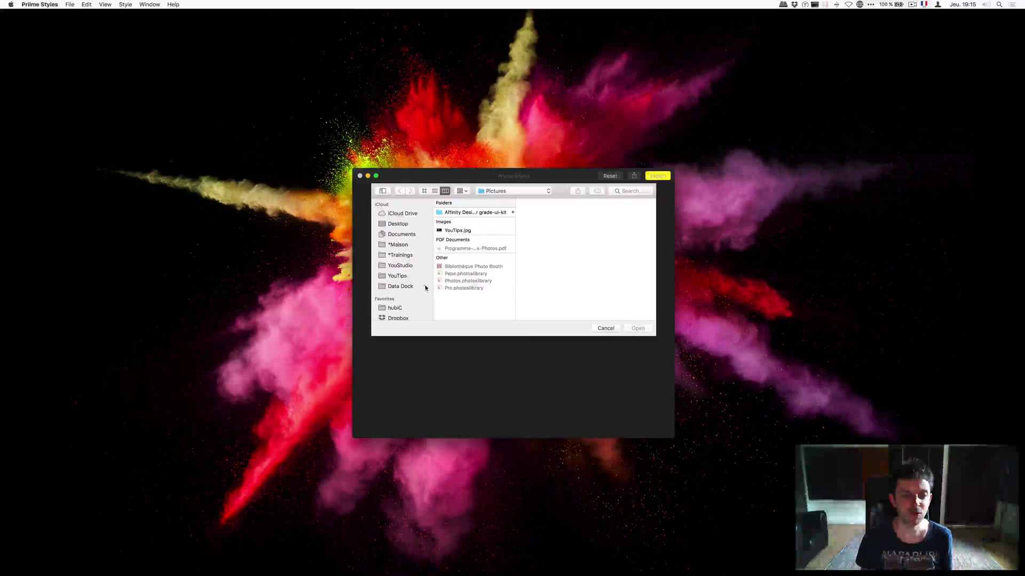
{"action": "left_click", "coordinate": [453, 233]}
{"action": "double_click", "coordinate": [453, 233]}
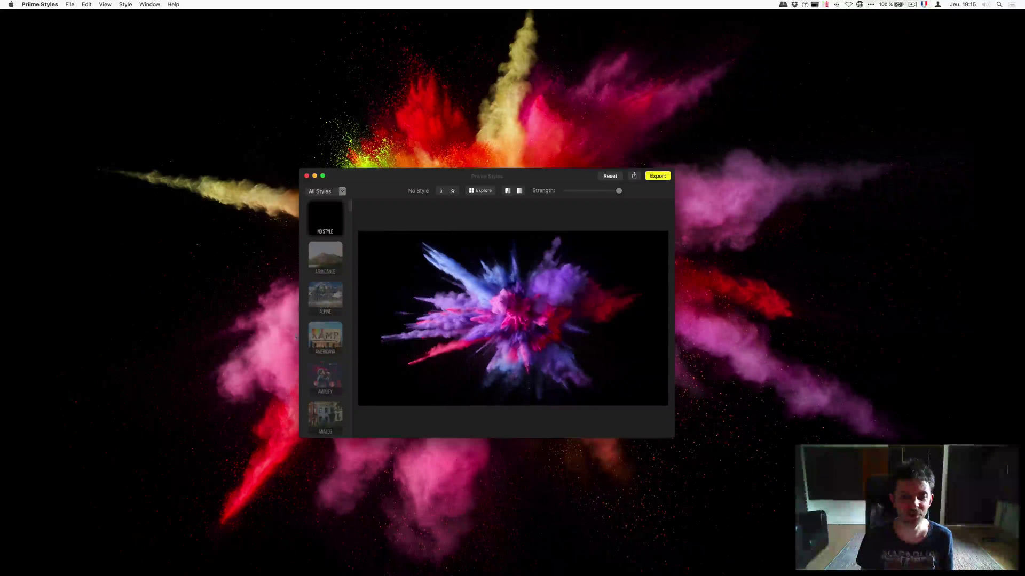
{"action": "left_click_drag", "start_coordinate": [386, 175], "coordinate": [341, 154]}
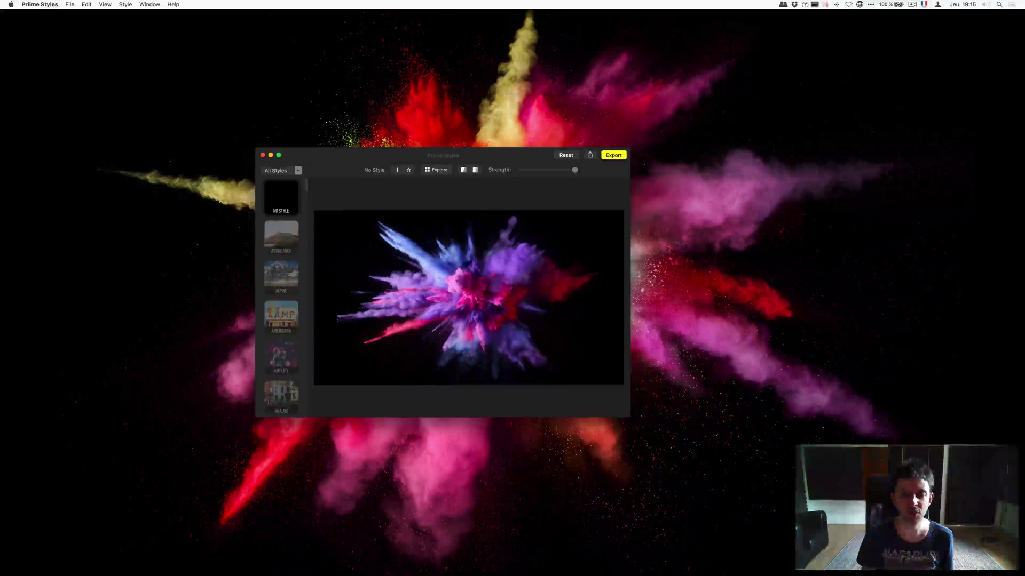
{"action": "left_click_drag", "start_coordinate": [629, 418], "coordinate": [786, 497]}
Apply the Americana style to the photo and replace it with the Amplify style
{"action": "left_click", "coordinate": [281, 316]}
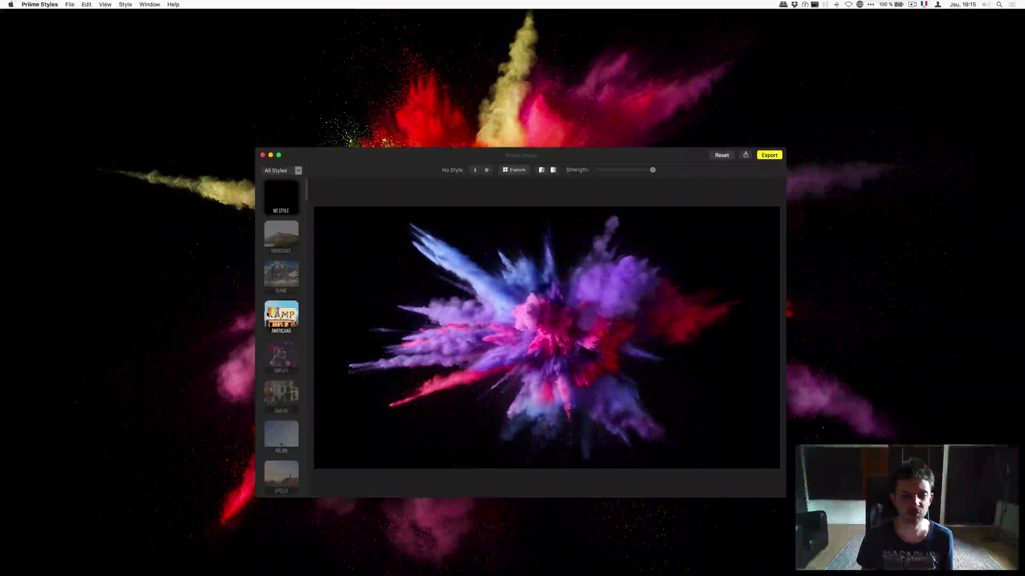
{"action": "left_click", "coordinate": [278, 359]}
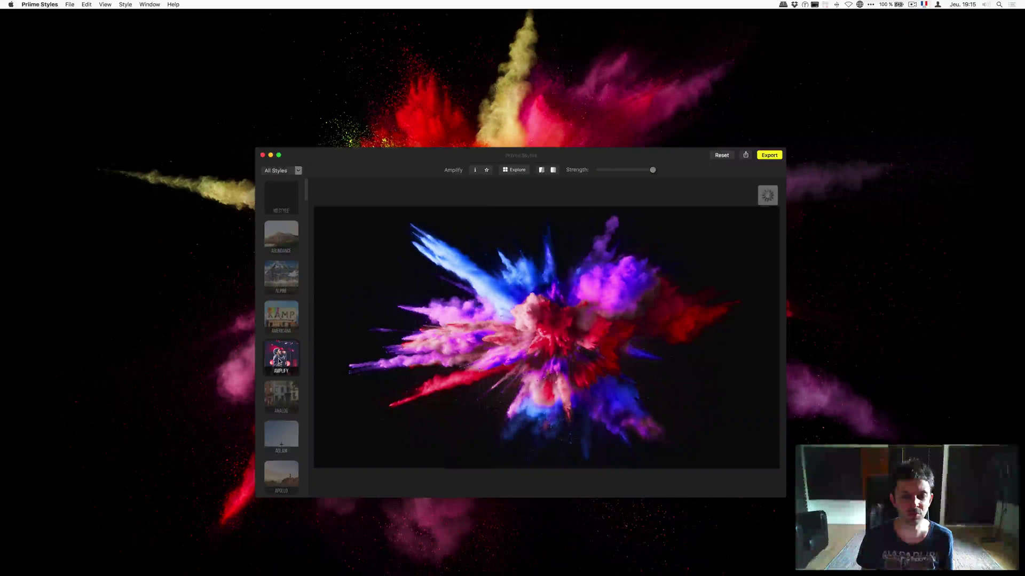
{"action": "scroll", "coordinate": [282, 352], "scroll_direction": "down", "scroll_amount": 5}
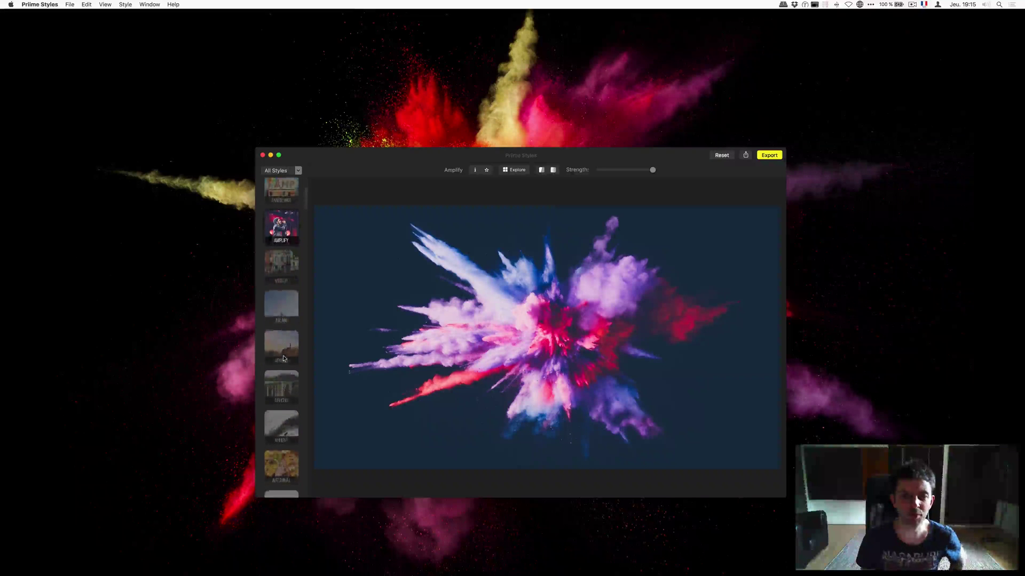
Browse the photo's previews in all styles in the Explore grid and return to the single-photo view
{"action": "left_click", "coordinate": [515, 171]}
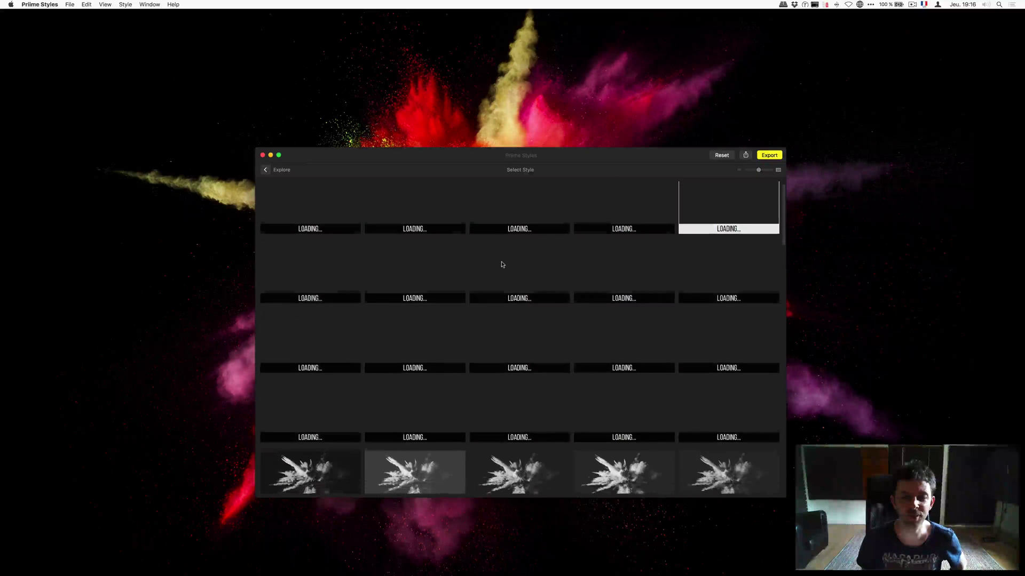
{"action": "scroll", "coordinate": [501, 264], "scroll_direction": "down", "scroll_amount": 10}
{"action": "scroll", "coordinate": [501, 265], "scroll_direction": "down", "scroll_amount": 15}
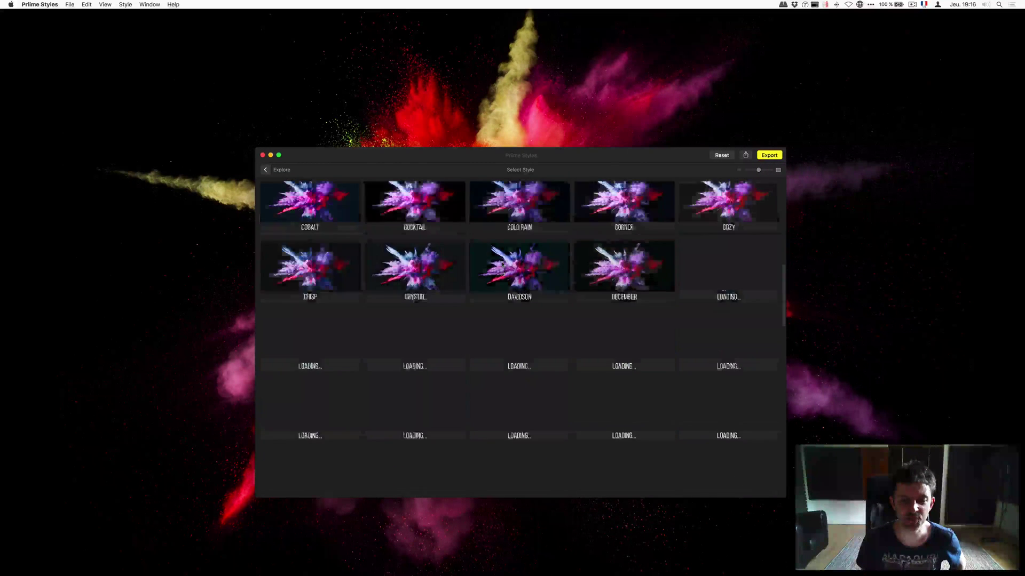
{"action": "scroll", "coordinate": [502, 266], "scroll_direction": "up", "scroll_amount": 20}
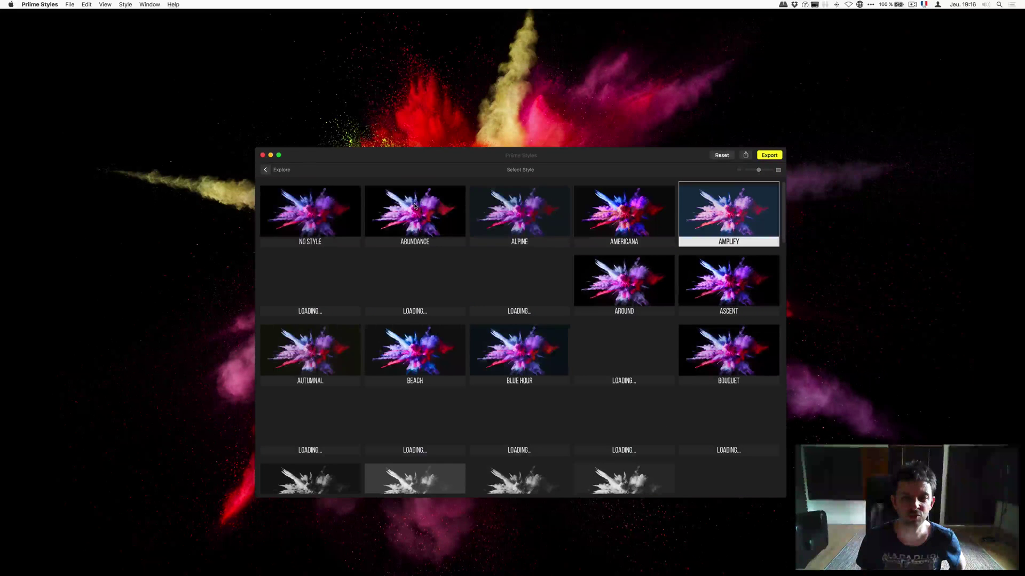
{"action": "left_click", "coordinate": [270, 171]}
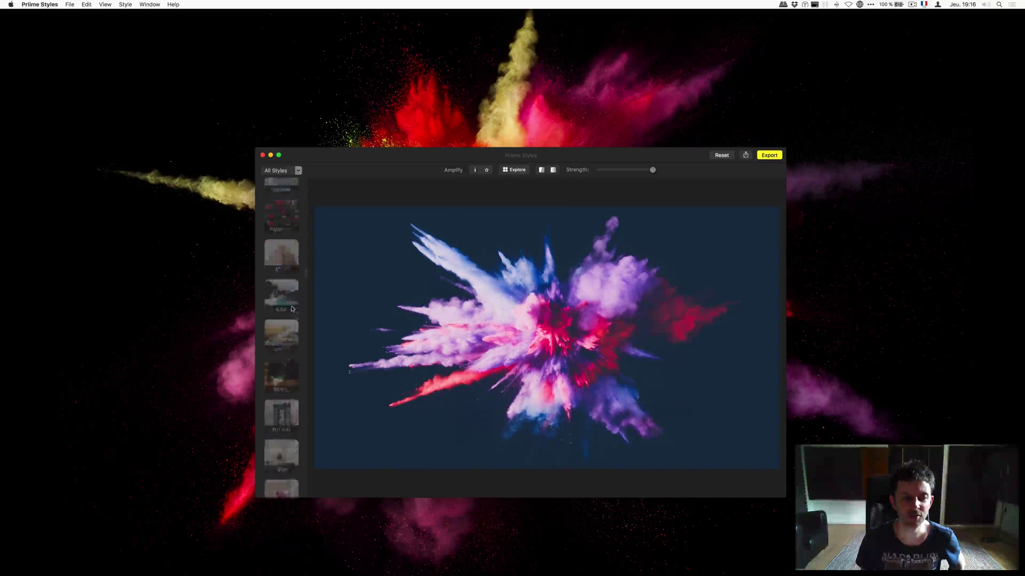
Filter the style list to the Landscape category and apply the Around style to the photo
{"action": "left_click", "coordinate": [299, 170]}
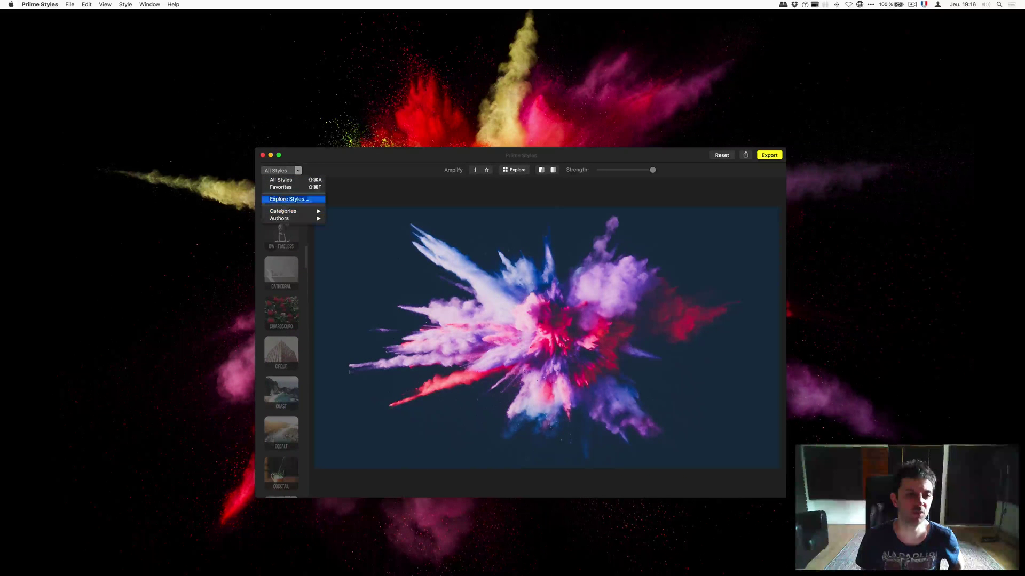
{"action": "mouse_move", "coordinate": [299, 211]}
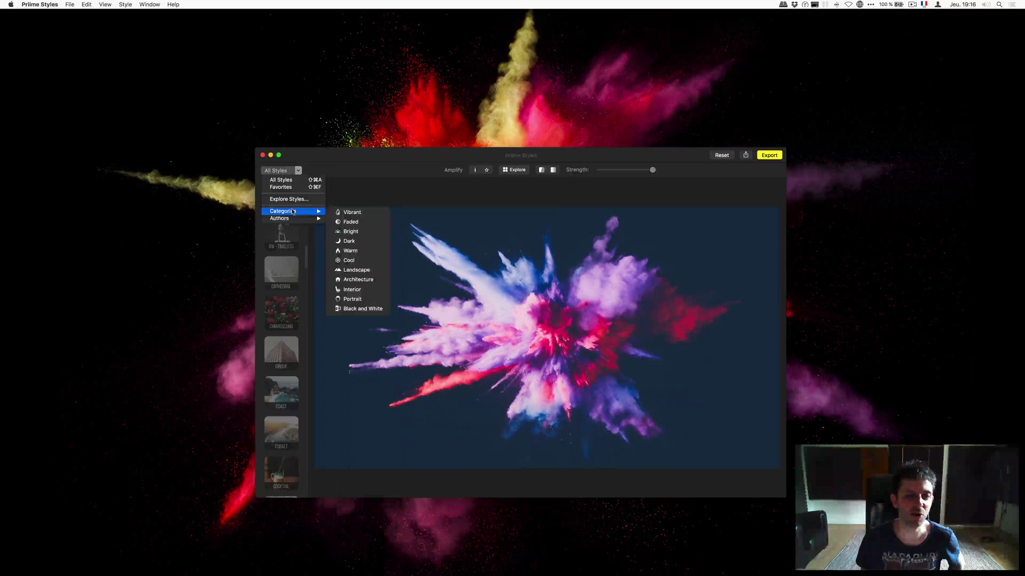
{"action": "left_click", "coordinate": [354, 271]}
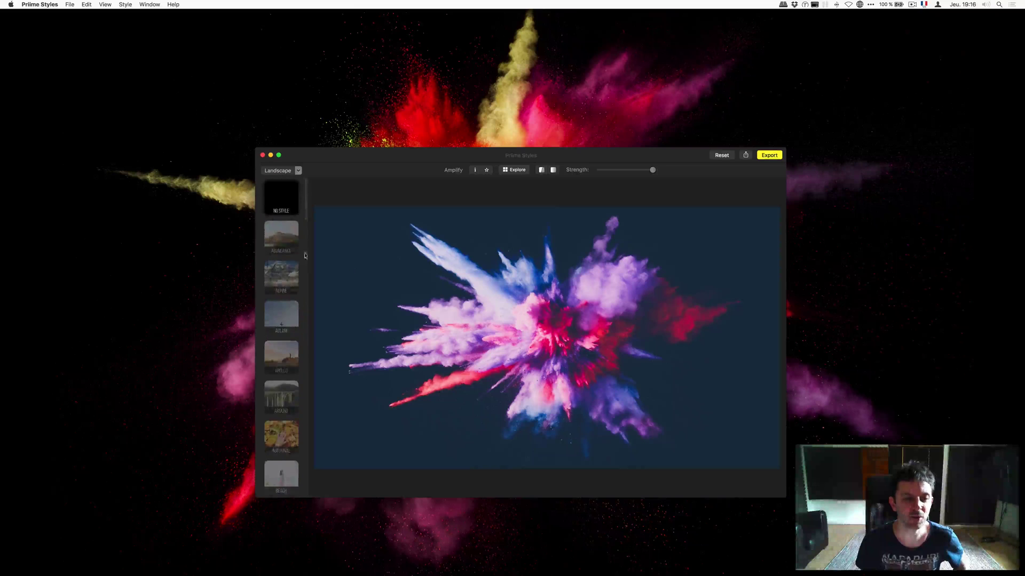
{"action": "scroll", "coordinate": [294, 283], "scroll_direction": "down", "scroll_amount": 3}
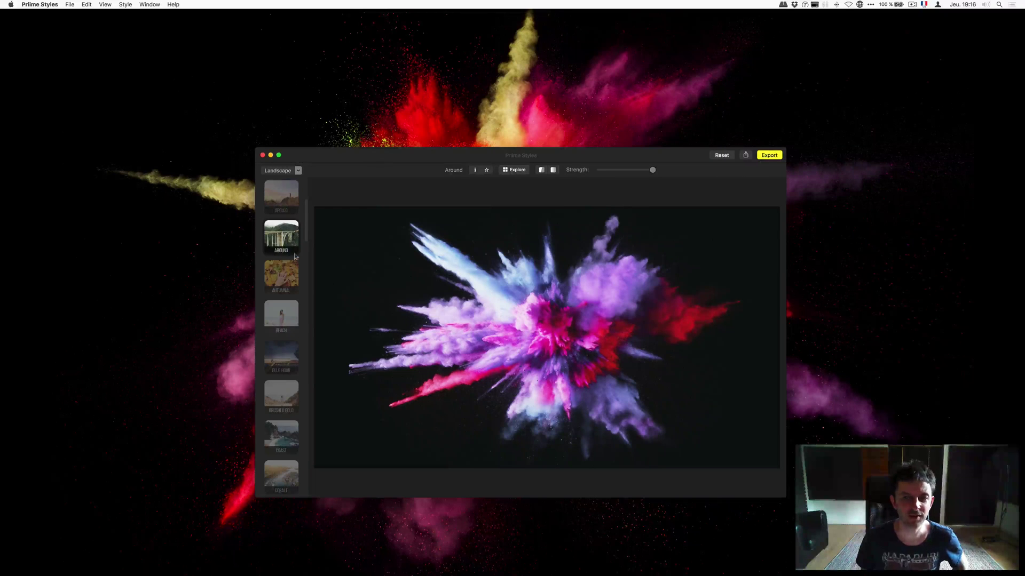
Quit Priime Styles
{"action": "left_click", "coordinate": [50, 4]}
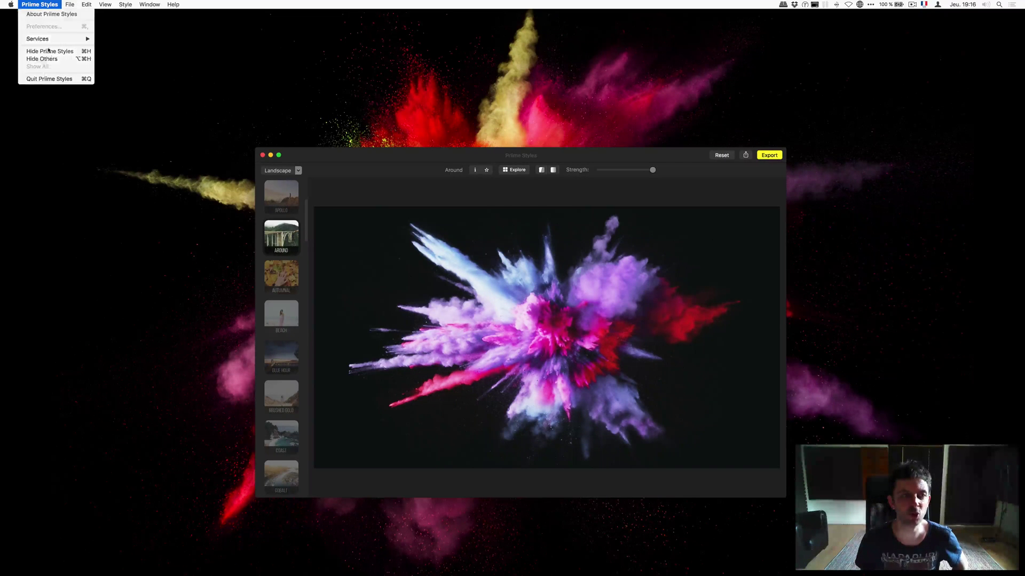
{"action": "left_click", "coordinate": [54, 81]}
{"action": "mouse_move", "coordinate": [587, 574]}
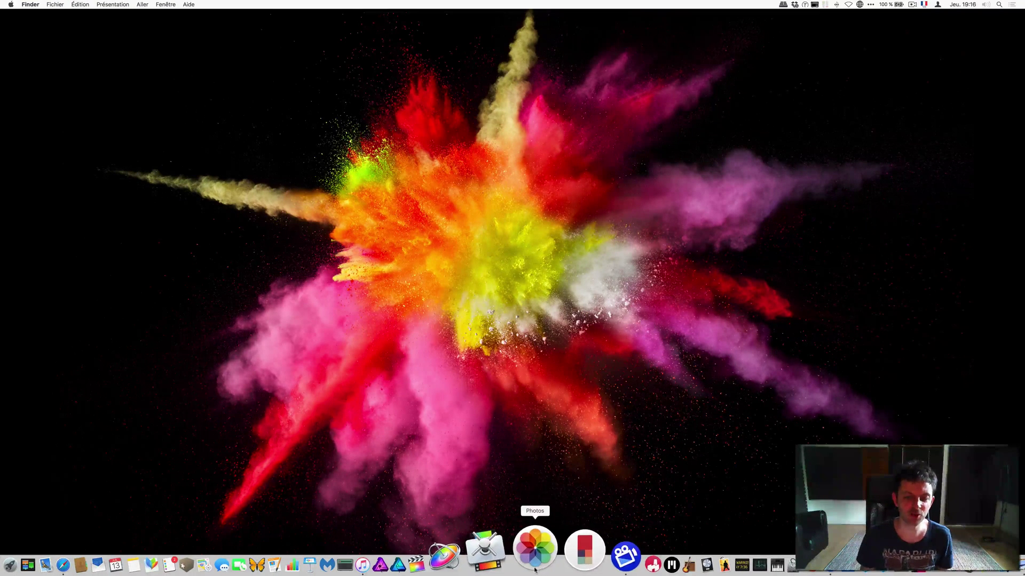
Check the Priime Styles entry for Photos in the Extensions list of System Preferences, and close the window
{"action": "left_click", "coordinate": [10, 5]}
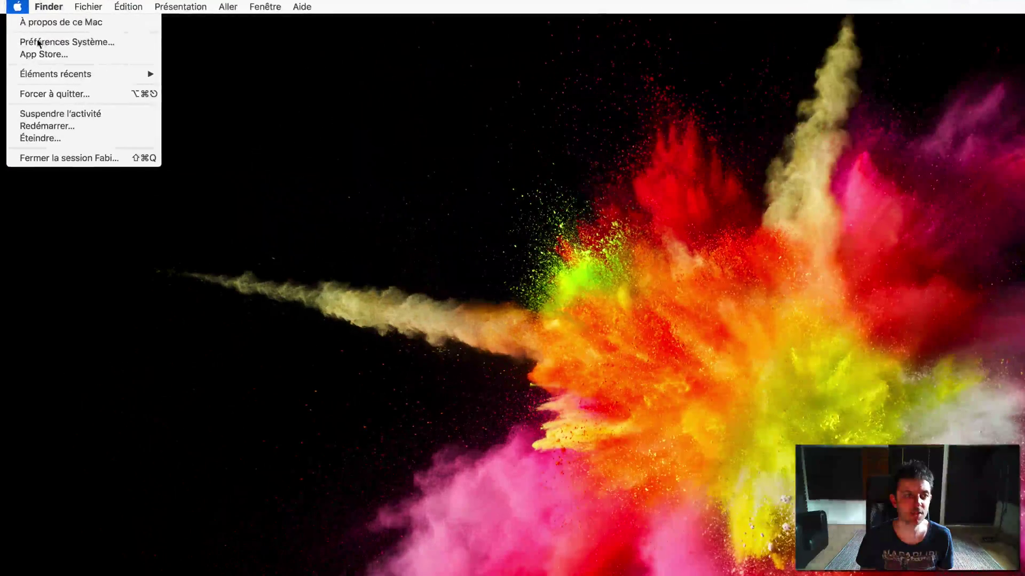
{"action": "left_click", "coordinate": [39, 42]}
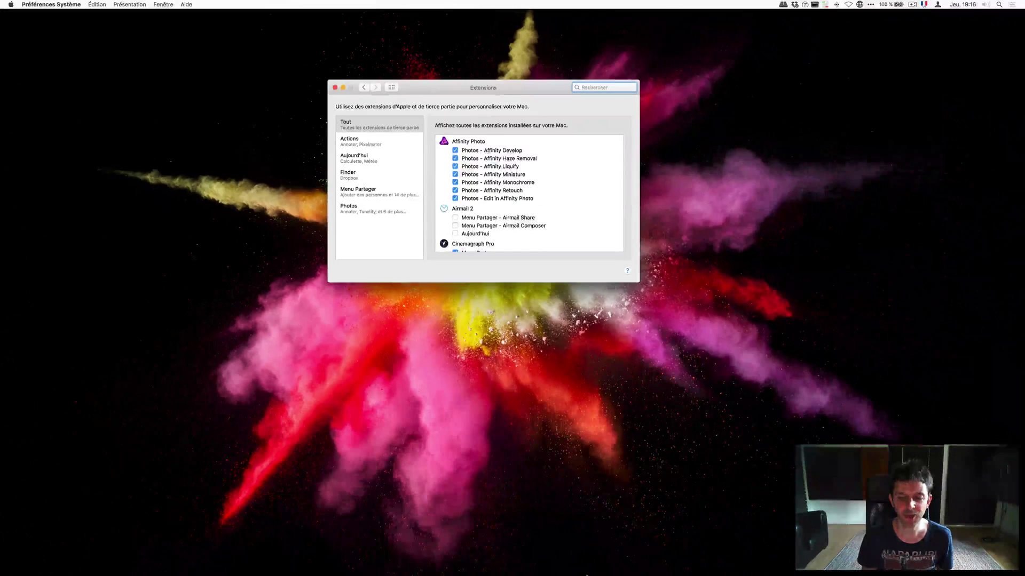
{"action": "mouse_move", "coordinate": [586, 573]}
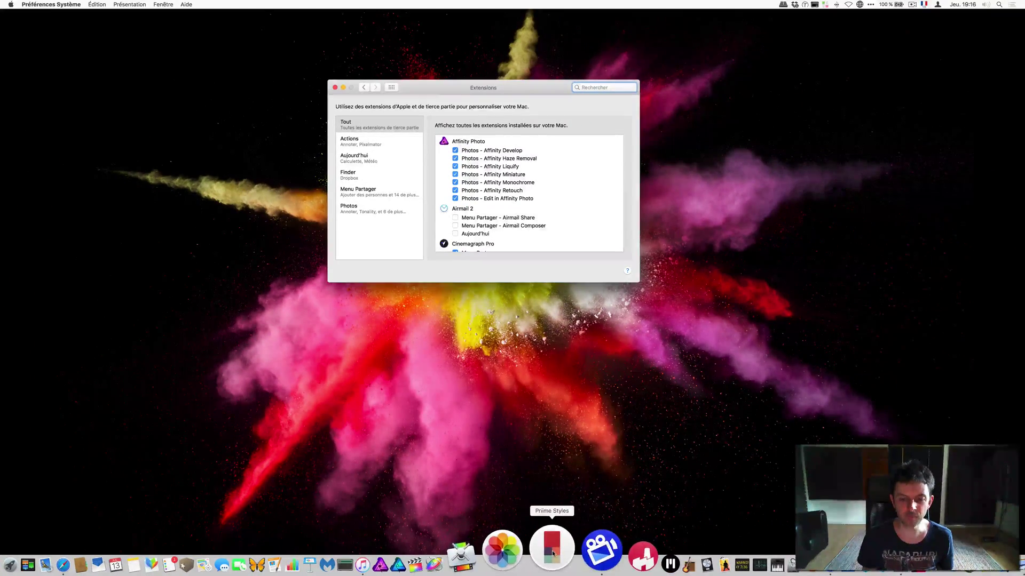
{"action": "scroll", "coordinate": [528, 194], "scroll_direction": "down", "scroll_amount": 10}
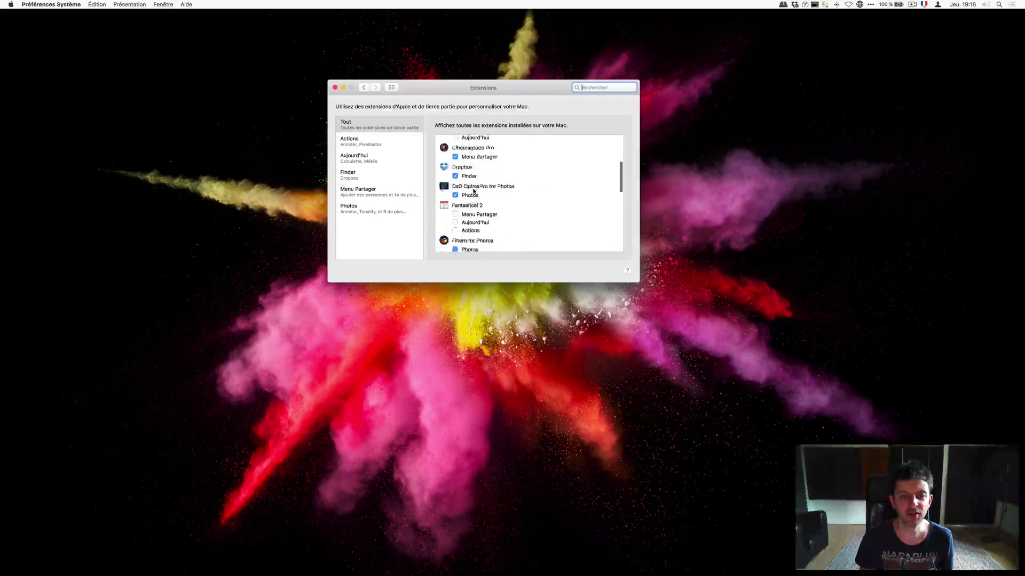
{"action": "scroll", "coordinate": [466, 180], "scroll_direction": "down", "scroll_amount": 2}
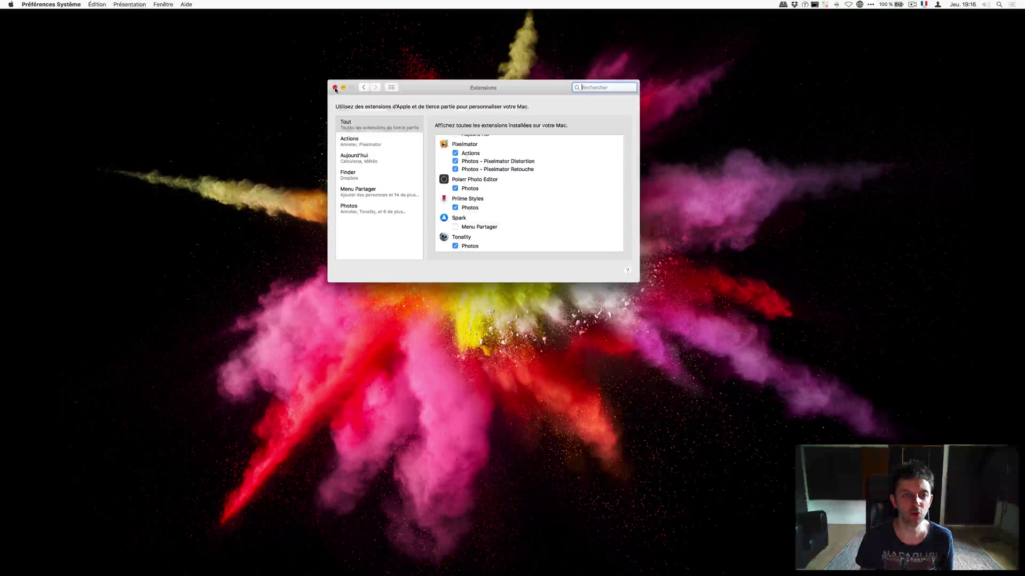
{"action": "left_click", "coordinate": [335, 88]}
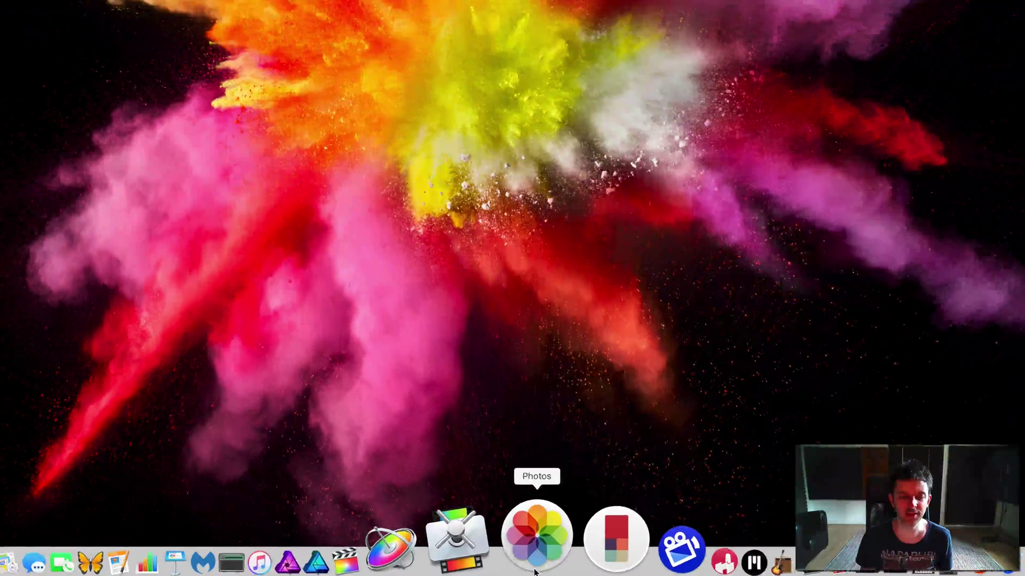
Switch to Photos and move its window toward the middle of the desktop
{"action": "left_click", "coordinate": [534, 572]}
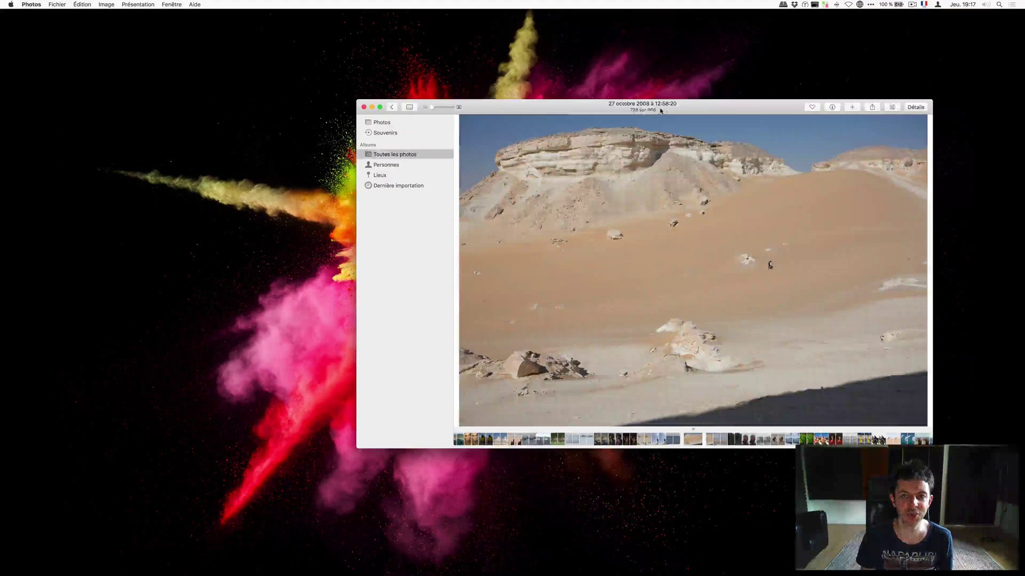
{"action": "left_click_drag", "start_coordinate": [666, 109], "coordinate": [481, 101]}
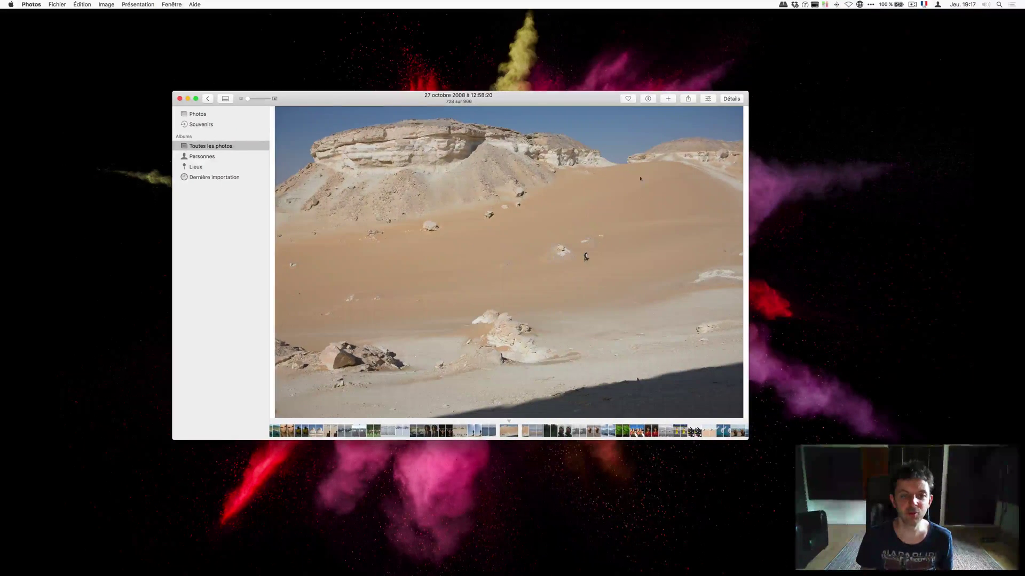
Open the desert photo for editing in the Priime Styles extension and browse the list of all styles
{"action": "left_click", "coordinate": [709, 98]}
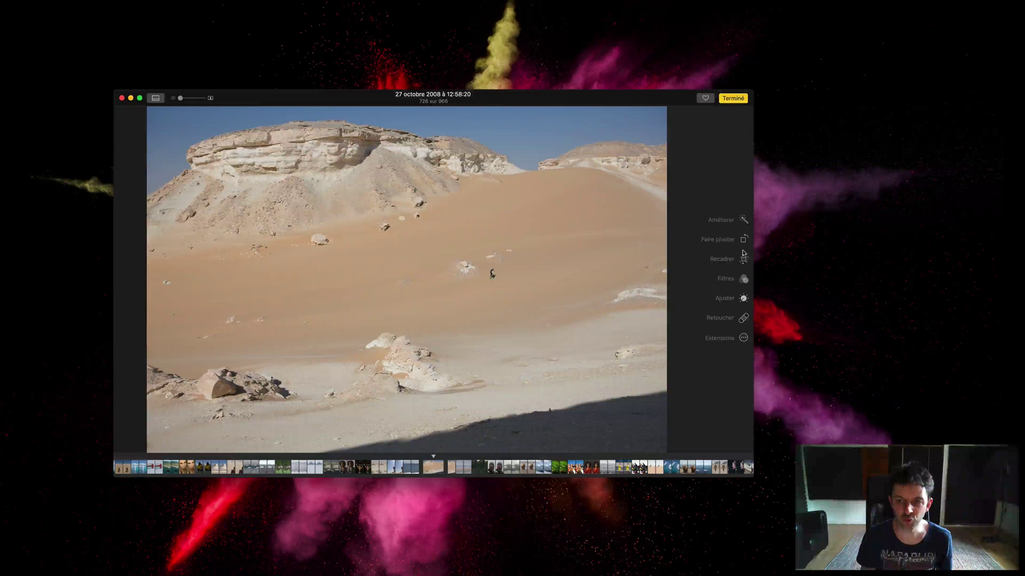
{"action": "left_click", "coordinate": [744, 279]}
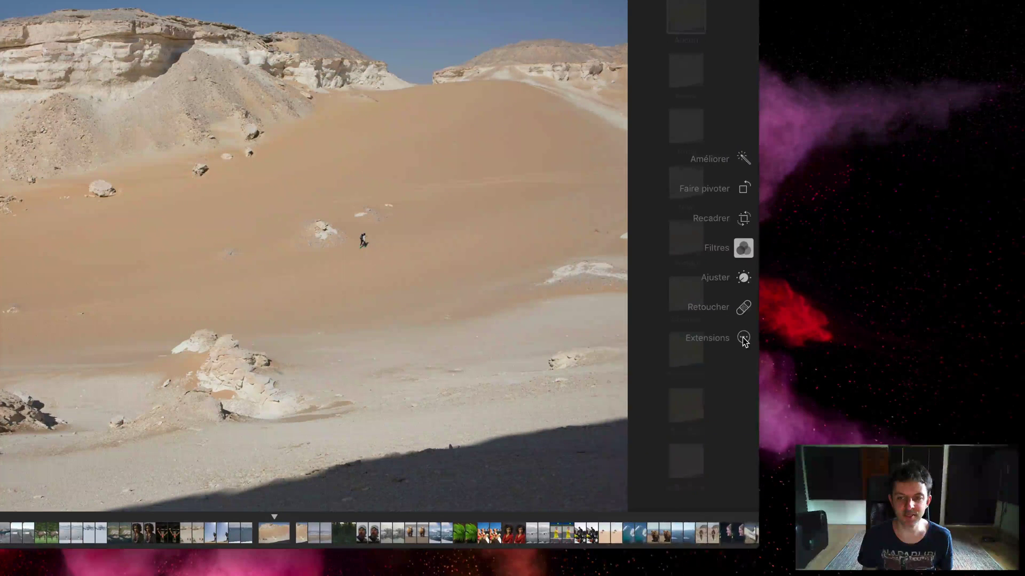
{"action": "left_click", "coordinate": [744, 339]}
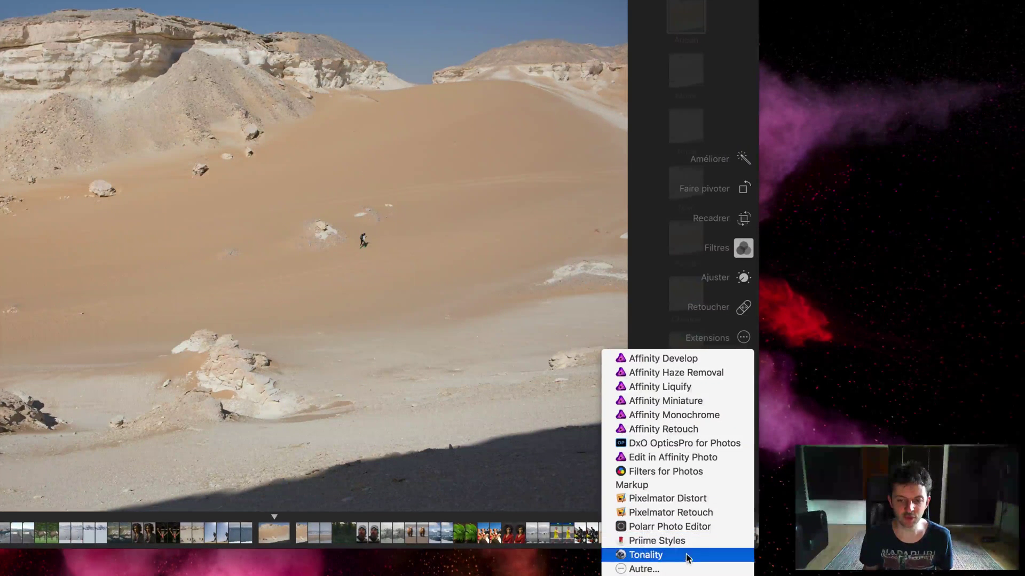
{"action": "left_click", "coordinate": [657, 541]}
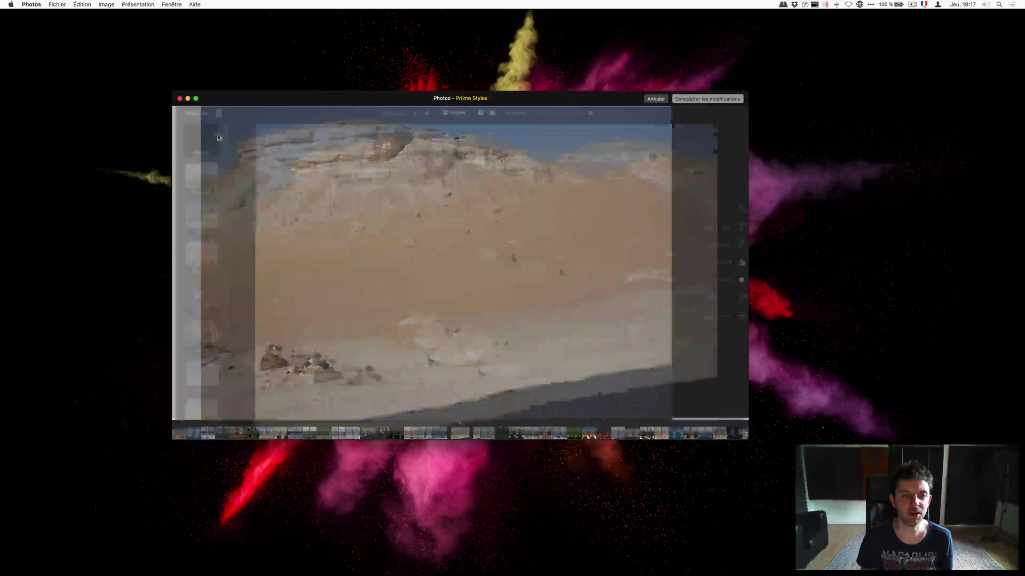
{"action": "scroll", "coordinate": [193, 257], "scroll_direction": "down", "scroll_amount": 5}
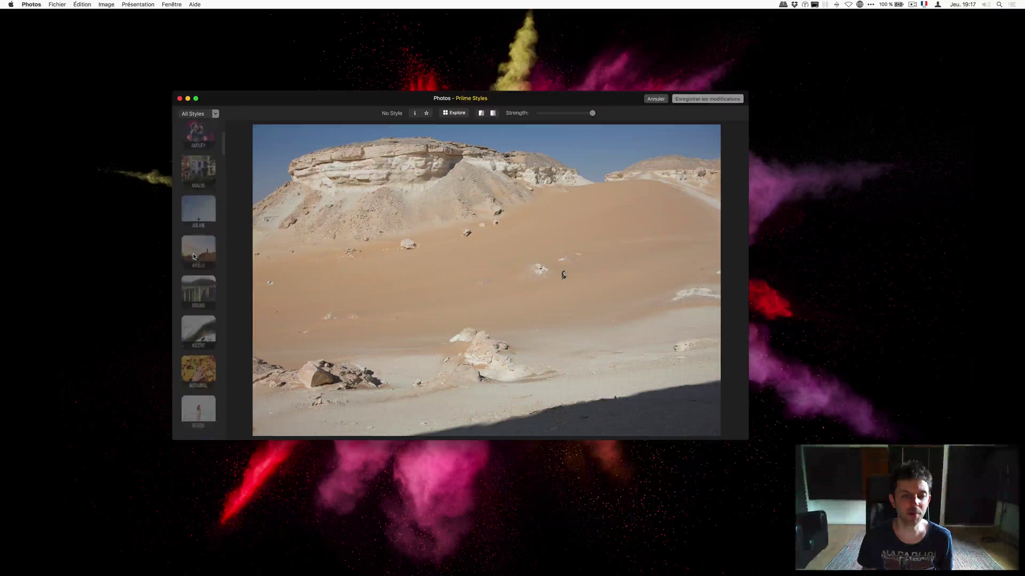
{"action": "scroll", "coordinate": [194, 256], "scroll_direction": "up", "scroll_amount": 5}
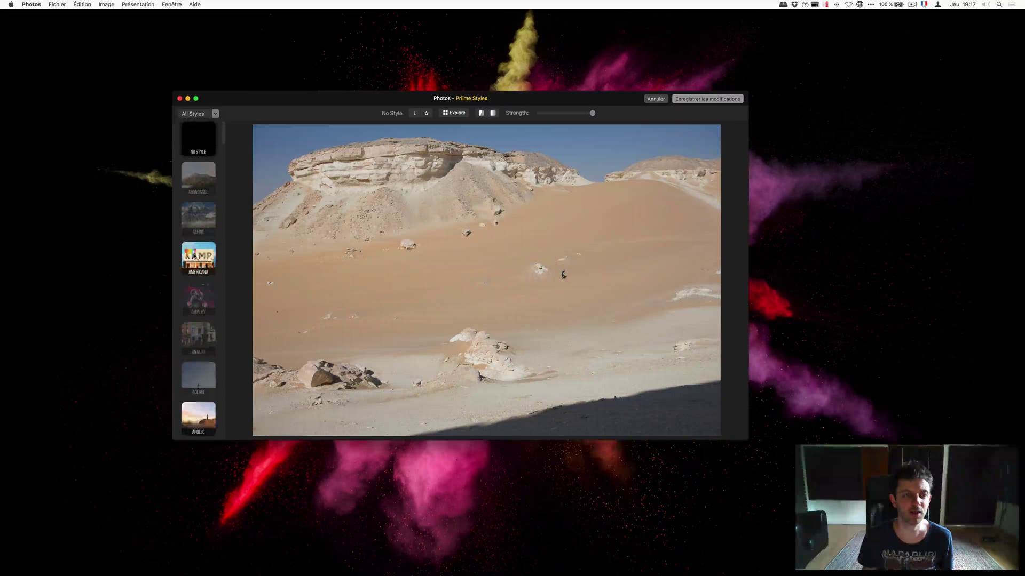
Filter the style list to the Landscape category and try the Apollo and Around styles on the desert photo
{"action": "left_click", "coordinate": [213, 114]}
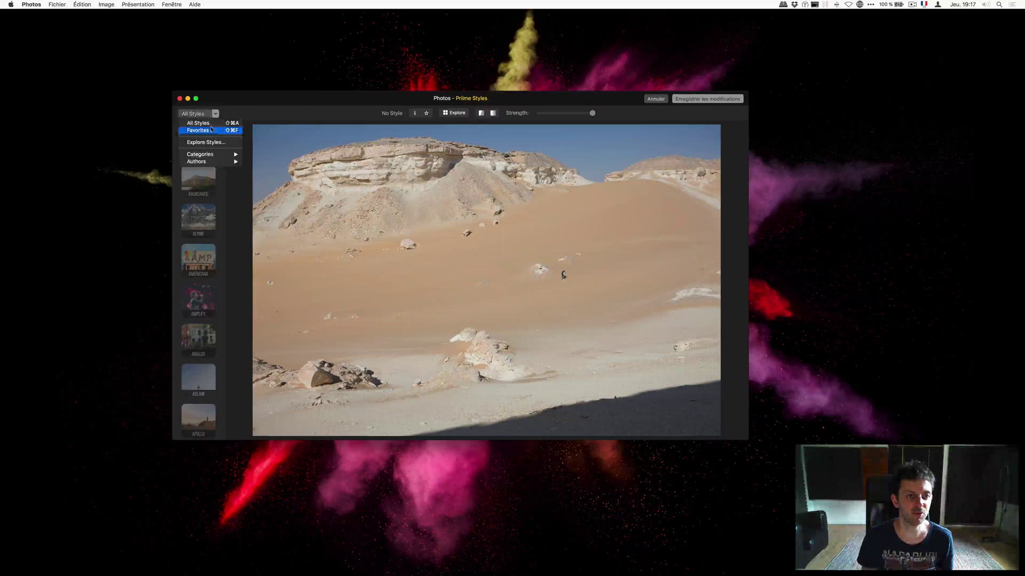
{"action": "mouse_move", "coordinate": [213, 155]}
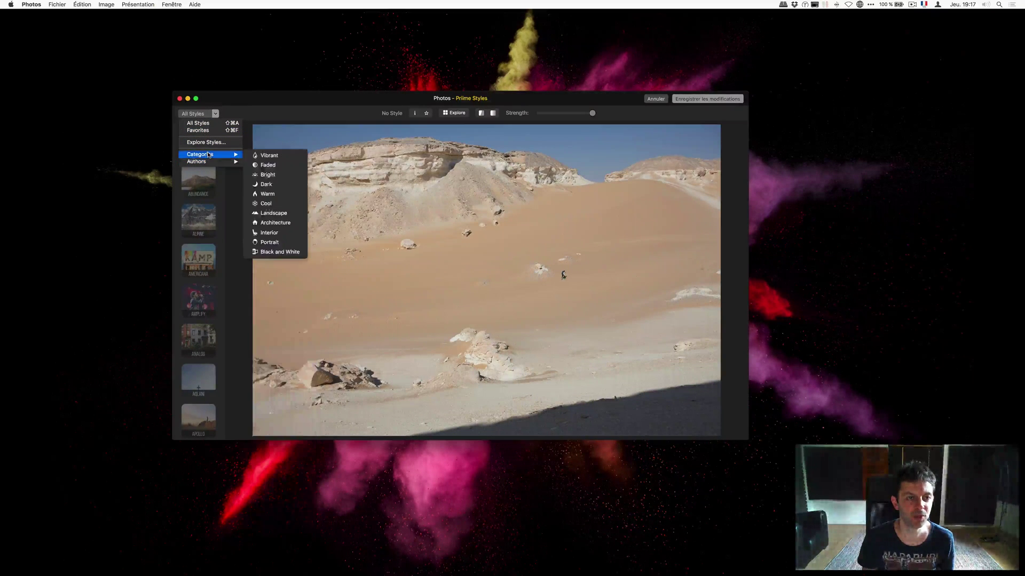
{"action": "left_click", "coordinate": [273, 213]}
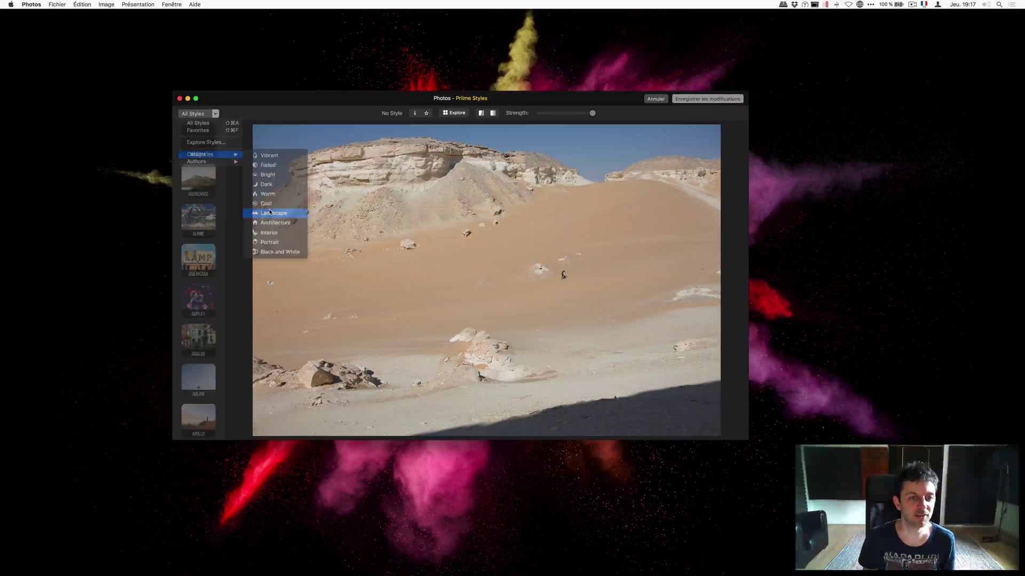
{"action": "left_click", "coordinate": [192, 297]}
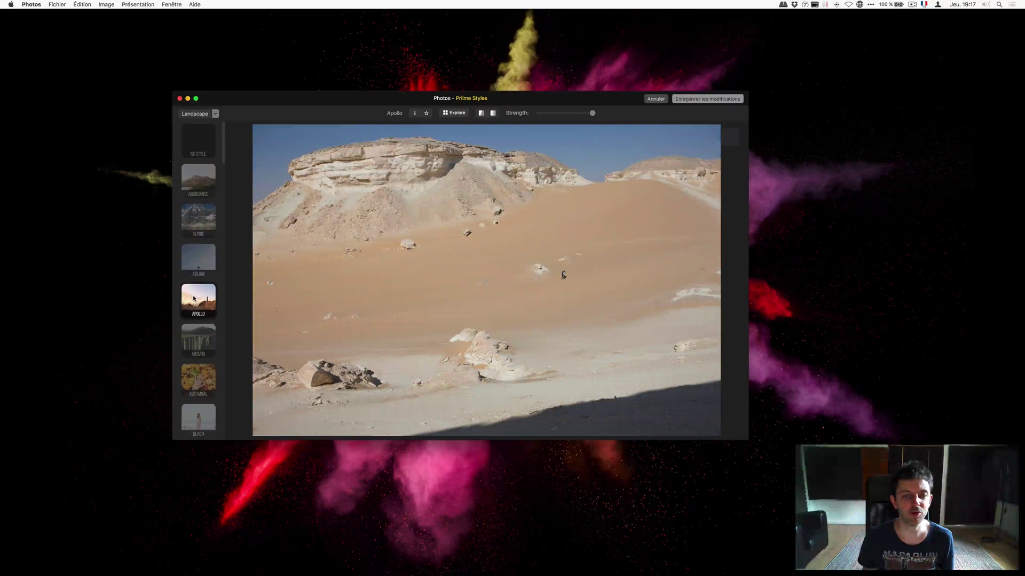
{"action": "left_click", "coordinate": [199, 341]}
{"action": "scroll", "coordinate": [199, 342], "scroll_direction": "down", "scroll_amount": 5}
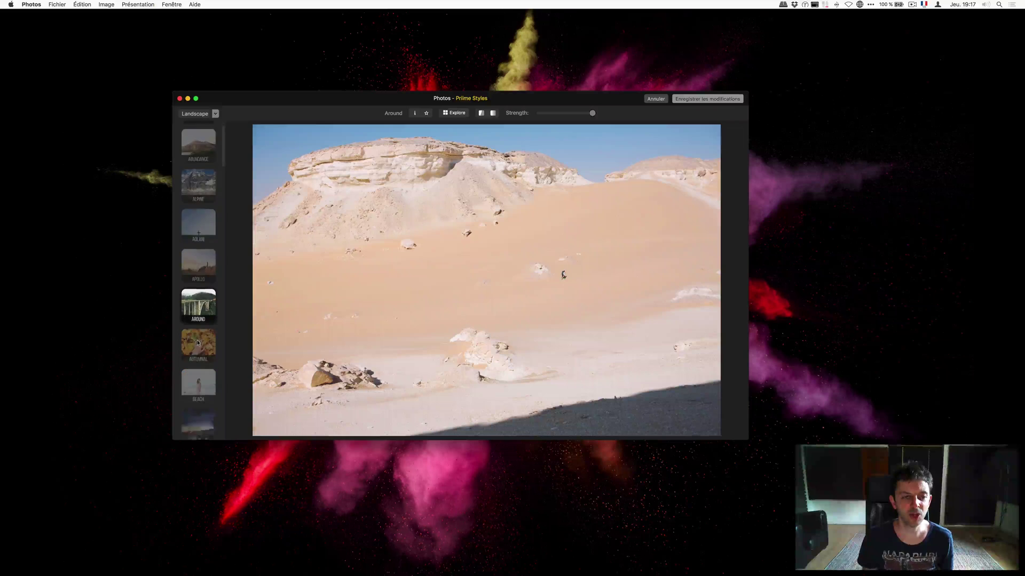
Try the Cobalt, Davidson and Emerald landscape styles on the desert photo
{"action": "left_click", "coordinate": [195, 323]}
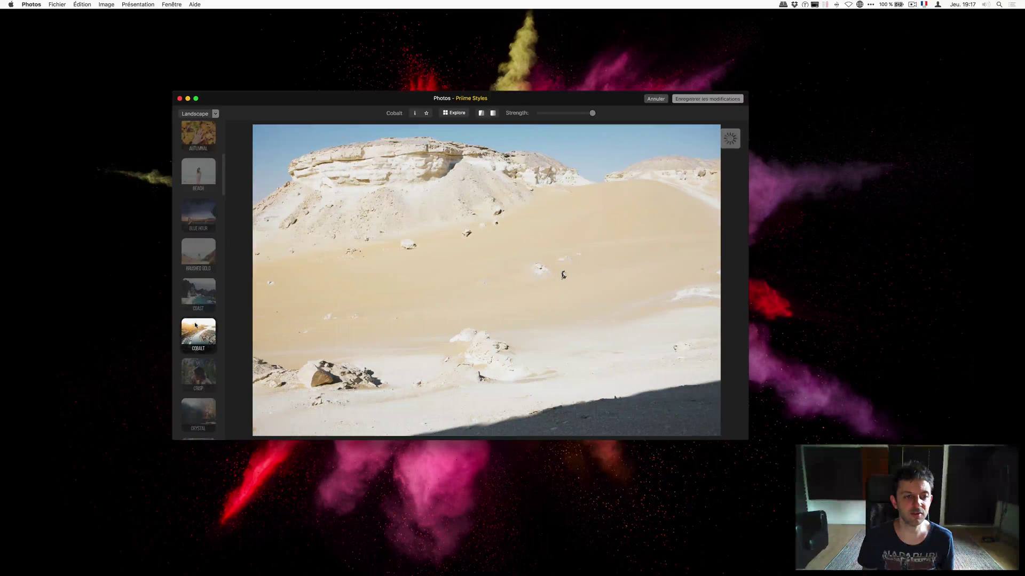
{"action": "scroll", "coordinate": [196, 330], "scroll_direction": "down", "scroll_amount": 4}
{"action": "left_click", "coordinate": [196, 303]}
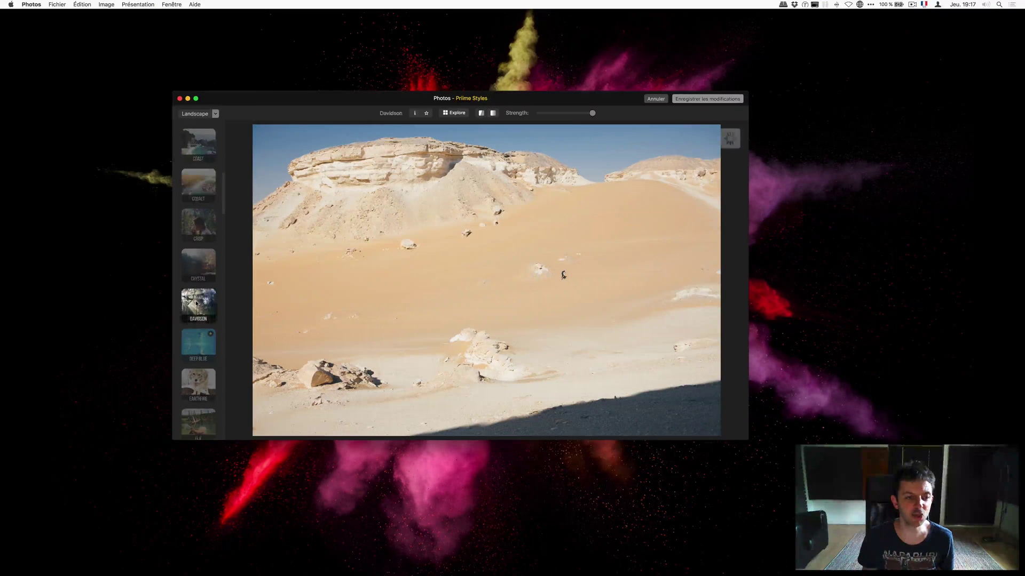
{"action": "scroll", "coordinate": [197, 304], "scroll_direction": "down", "scroll_amount": 4}
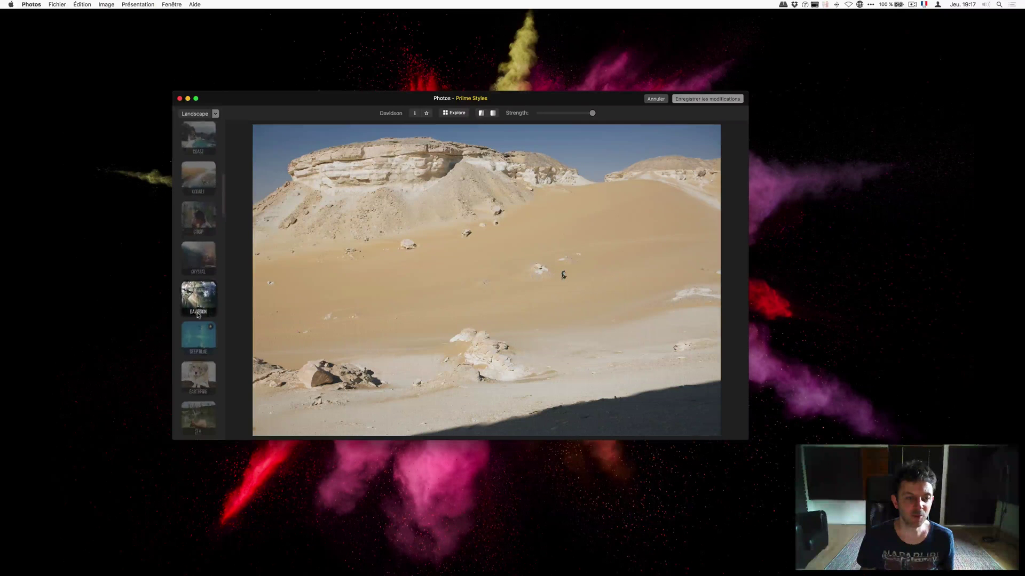
{"action": "left_click", "coordinate": [197, 304]}
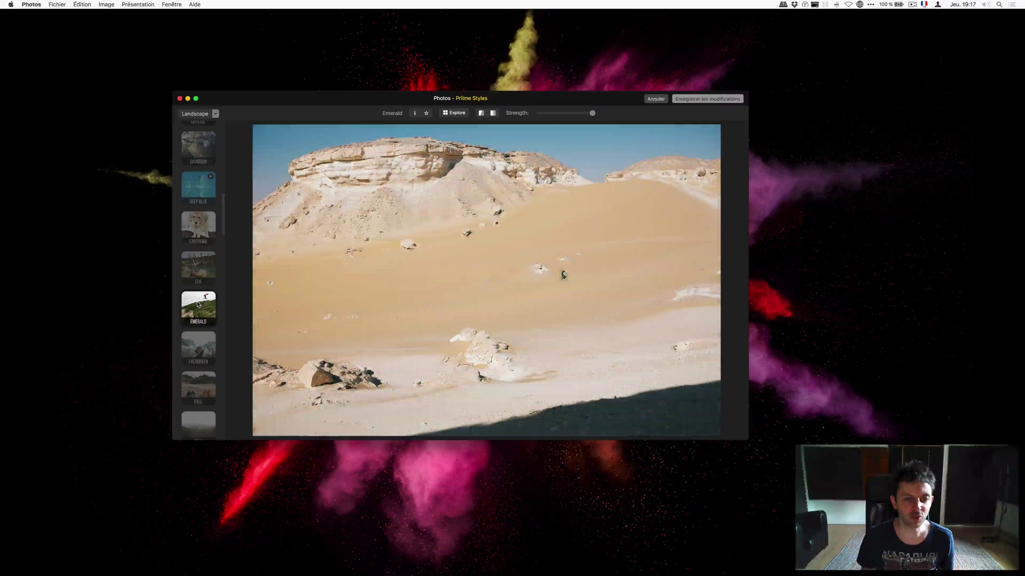
Try the Foliage, Glen and Lake landscape styles on the desert photo
{"action": "scroll", "coordinate": [199, 321], "scroll_direction": "down", "scroll_amount": 6}
{"action": "left_click", "coordinate": [203, 349]}
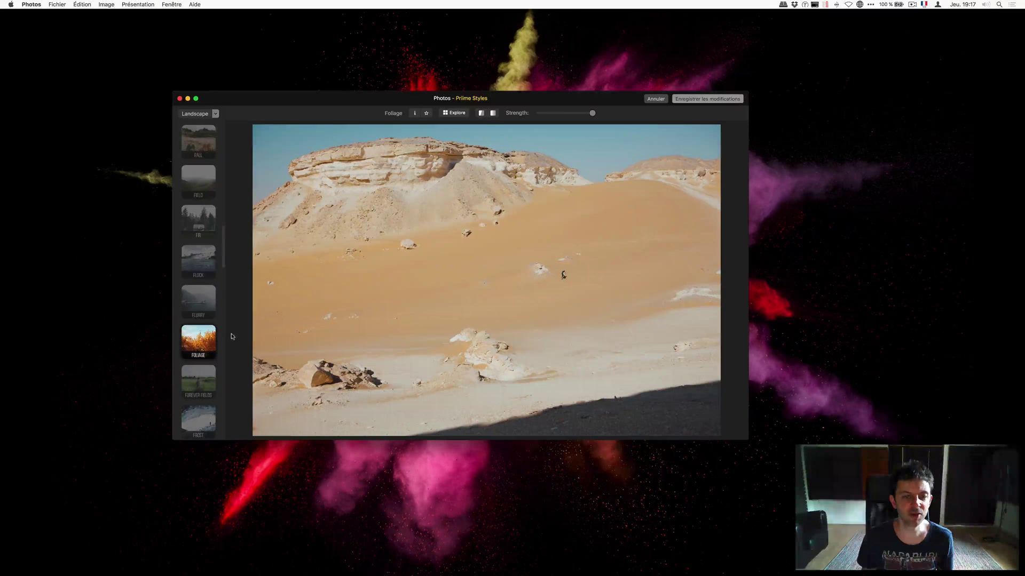
{"action": "scroll", "coordinate": [196, 293], "scroll_direction": "down", "scroll_amount": 5}
{"action": "left_click", "coordinate": [194, 291]}
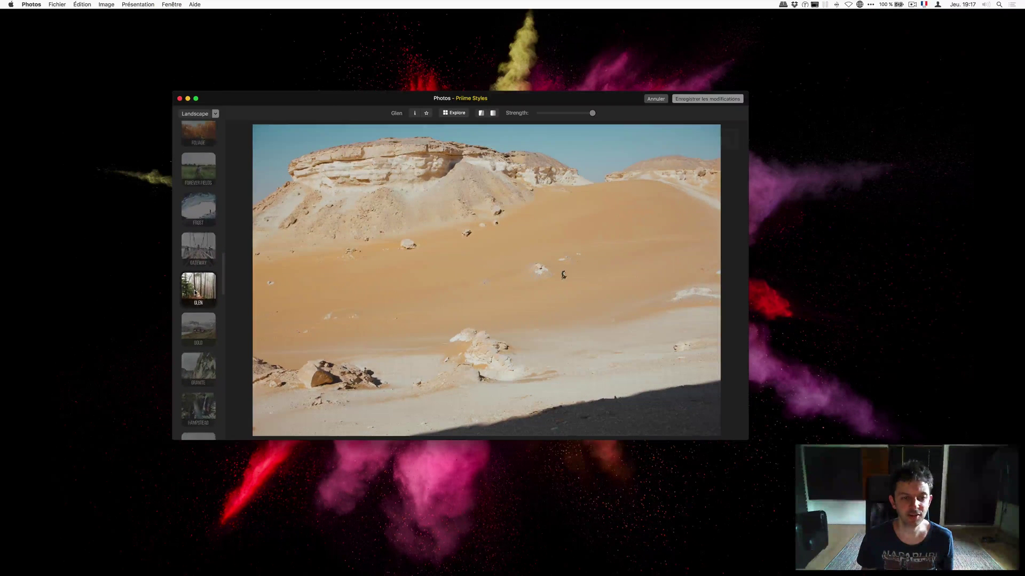
{"action": "scroll", "coordinate": [197, 304], "scroll_direction": "down", "scroll_amount": 6}
{"action": "left_click", "coordinate": [200, 315]}
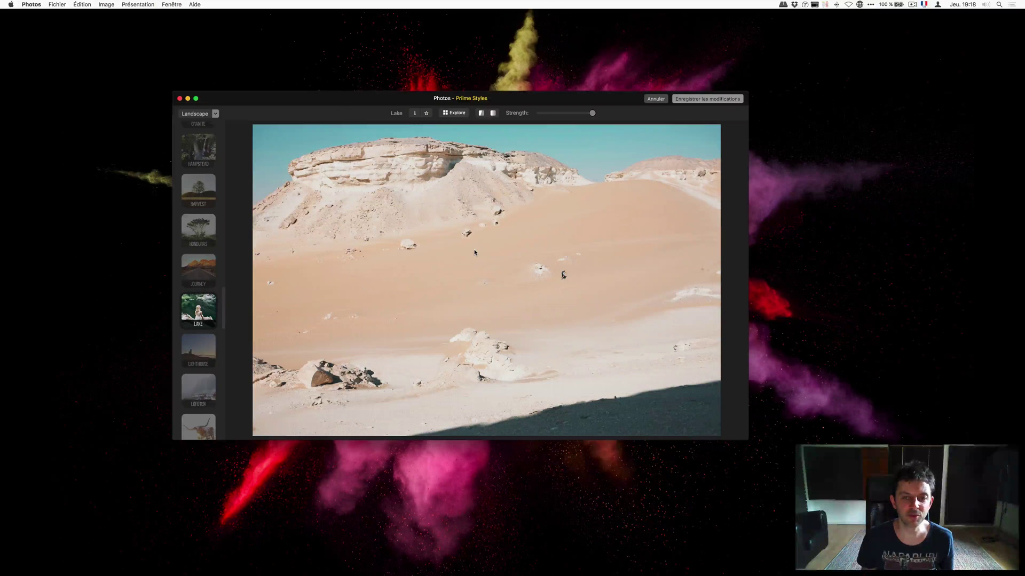
Discard the Priime Styles changes to the desert photo and return to the overview of all photos
{"action": "left_click", "coordinate": [653, 100]}
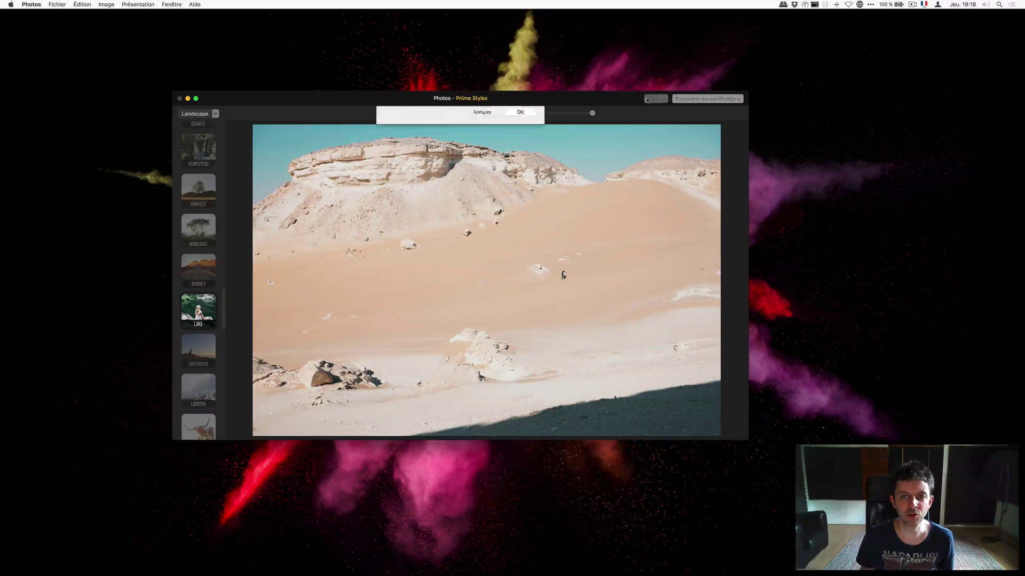
{"action": "left_click", "coordinate": [516, 147]}
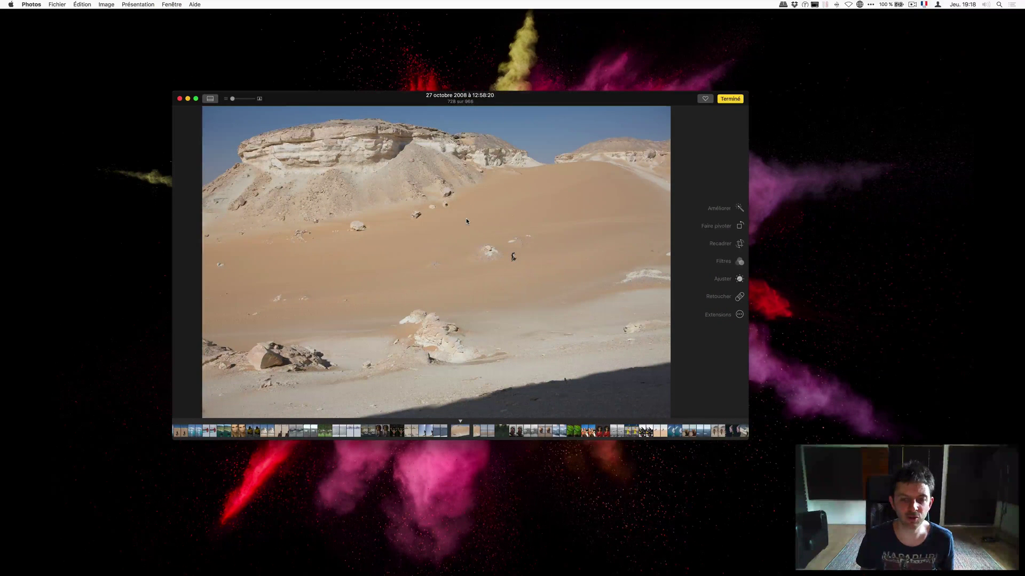
{"action": "key", "text": "Escape"}
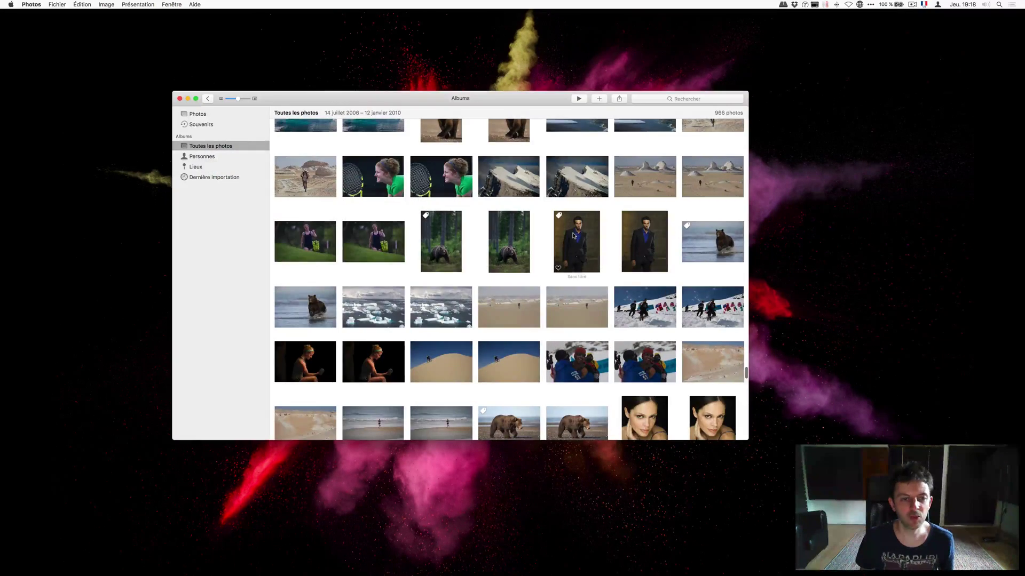
Open the favorite-row portrait of the man in a dark suit for editing in the Priime Styles extension
{"action": "left_click", "coordinate": [572, 235]}
{"action": "double_click", "coordinate": [573, 235]}
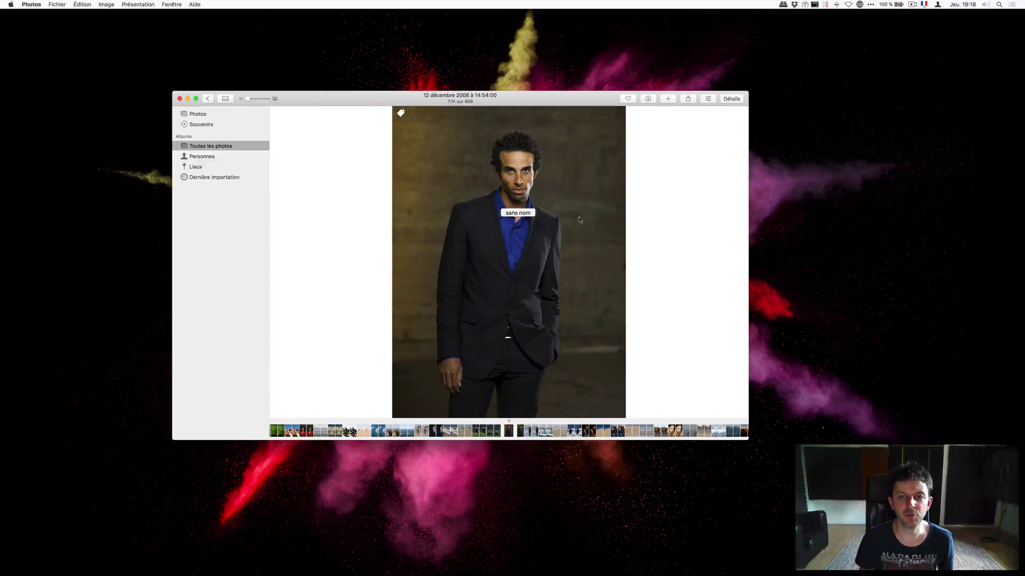
{"action": "left_click", "coordinate": [708, 99]}
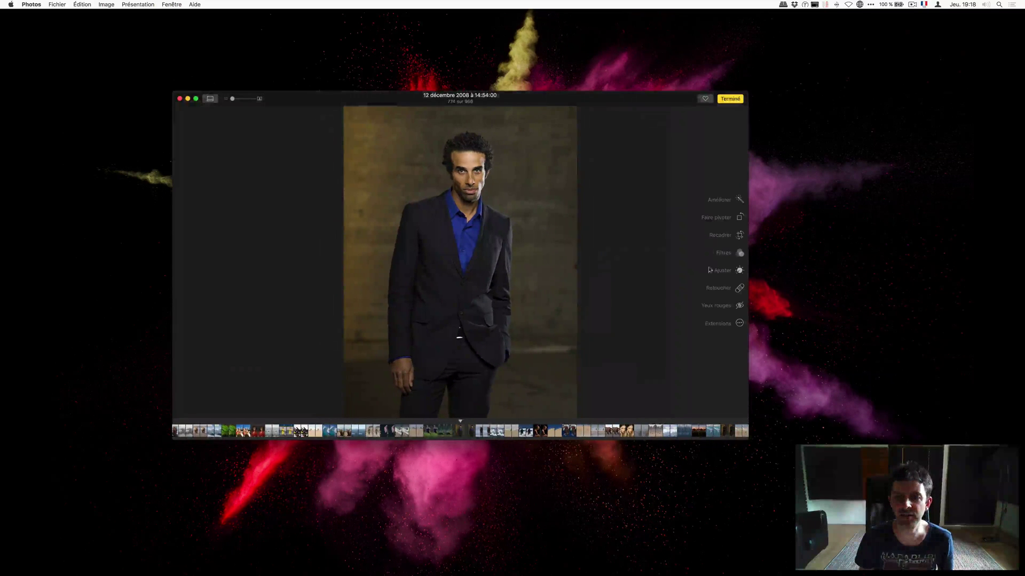
{"action": "left_click", "coordinate": [739, 323]}
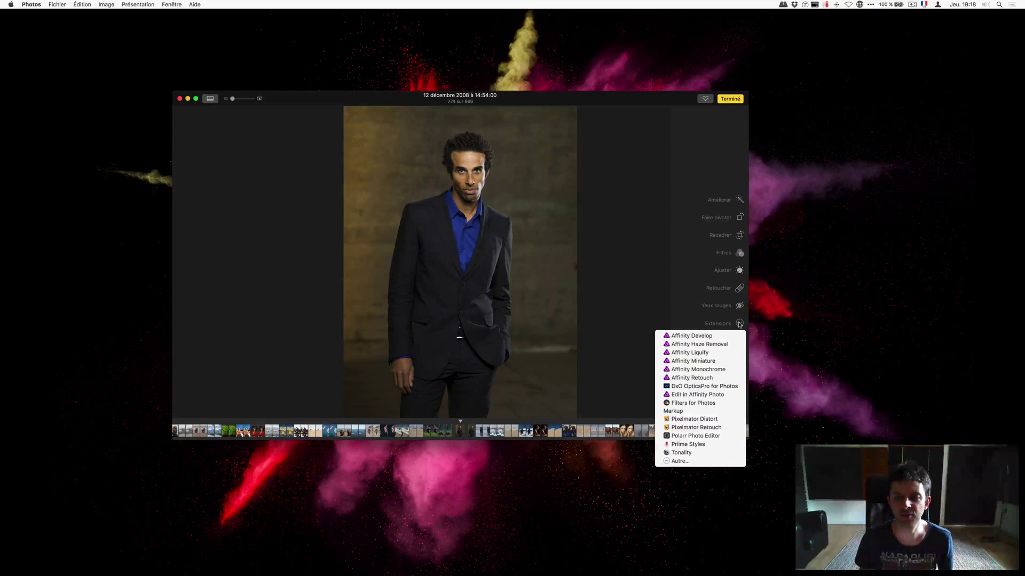
{"action": "left_click", "coordinate": [693, 444]}
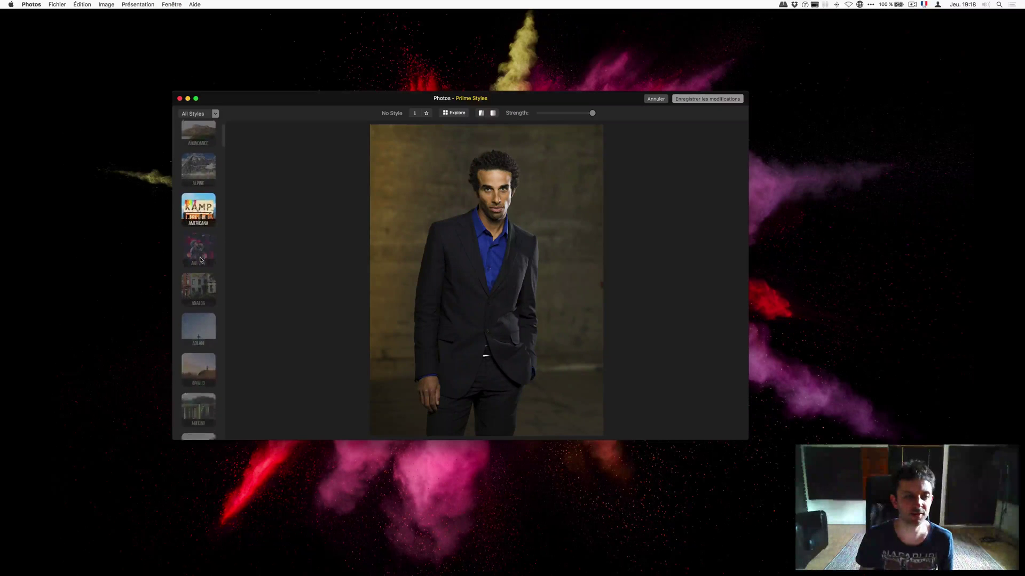
Filter the style list to the Portrait category and try the Embody and Ethereal styles on the portrait
{"action": "left_click", "coordinate": [210, 115]}
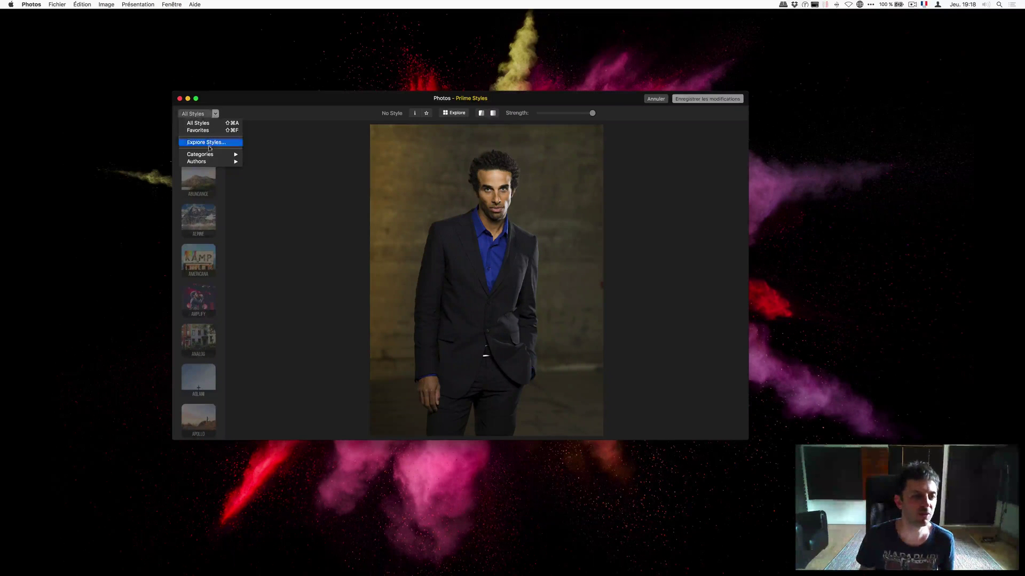
{"action": "mouse_move", "coordinate": [216, 154]}
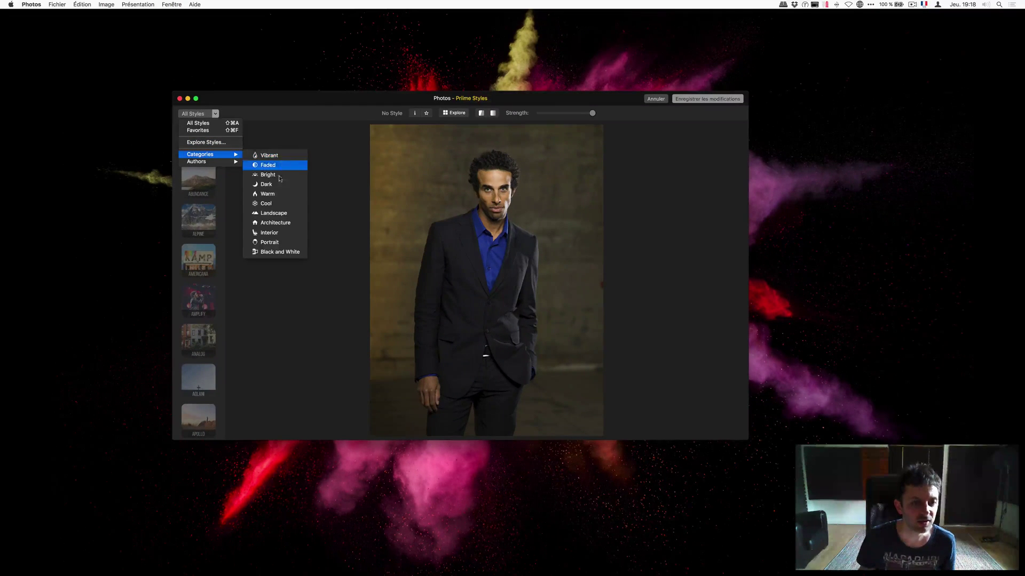
{"action": "left_click", "coordinate": [270, 243]}
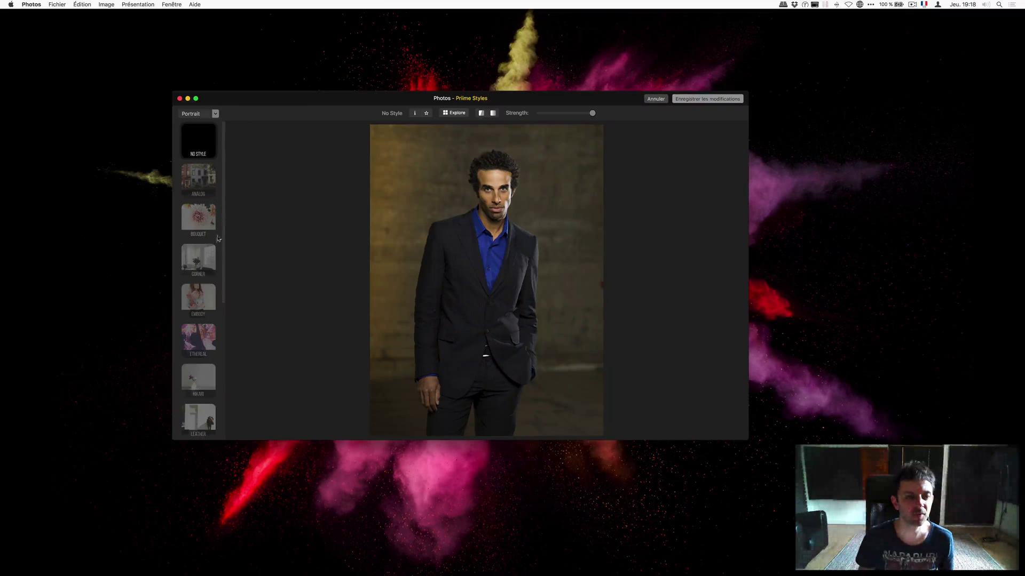
{"action": "left_click", "coordinate": [202, 306]}
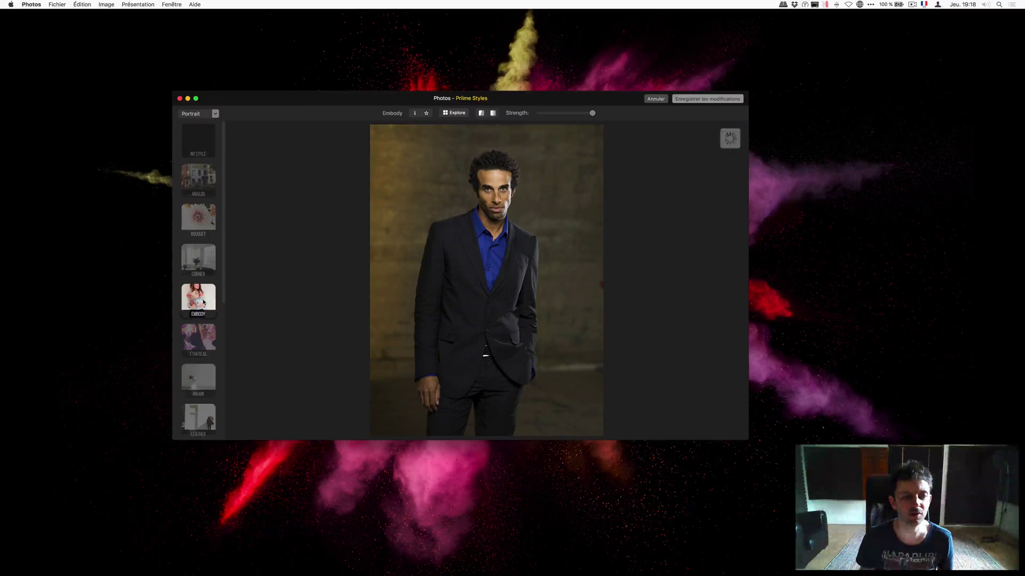
{"action": "left_click", "coordinate": [200, 339]}
{"action": "scroll", "coordinate": [200, 331], "scroll_direction": "down", "scroll_amount": 2}
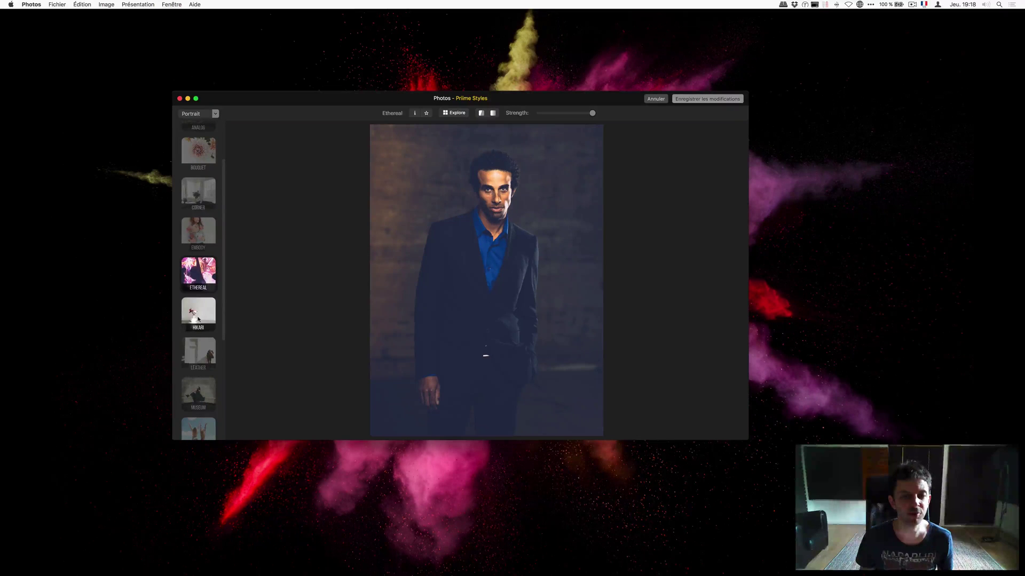
Try the Hikari and Leather styles on the portrait, settling on the Museum style
{"action": "left_click", "coordinate": [201, 321]}
{"action": "left_click", "coordinate": [201, 351]}
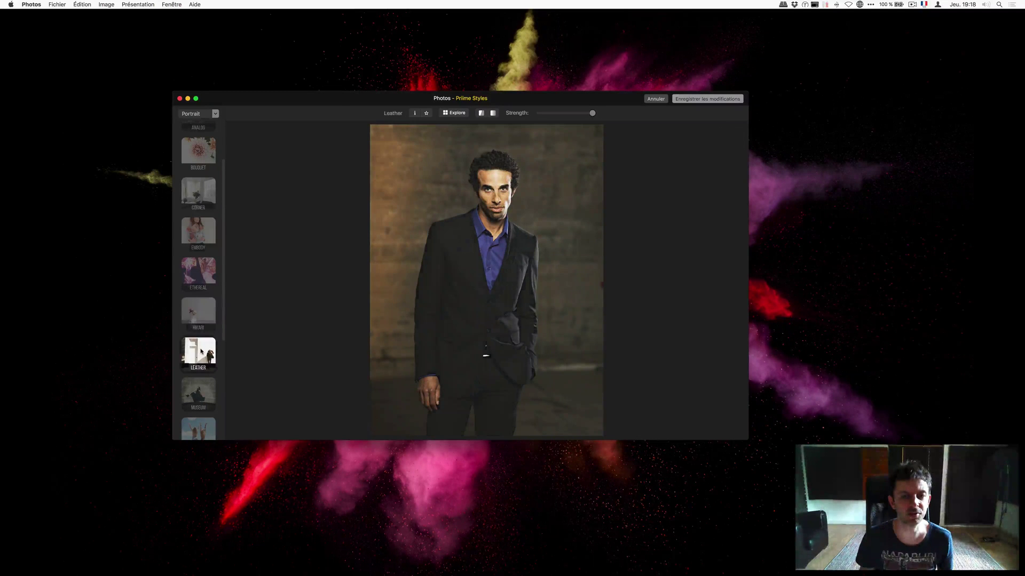
{"action": "scroll", "coordinate": [201, 350], "scroll_direction": "down", "scroll_amount": 2}
{"action": "left_click", "coordinate": [200, 349]}
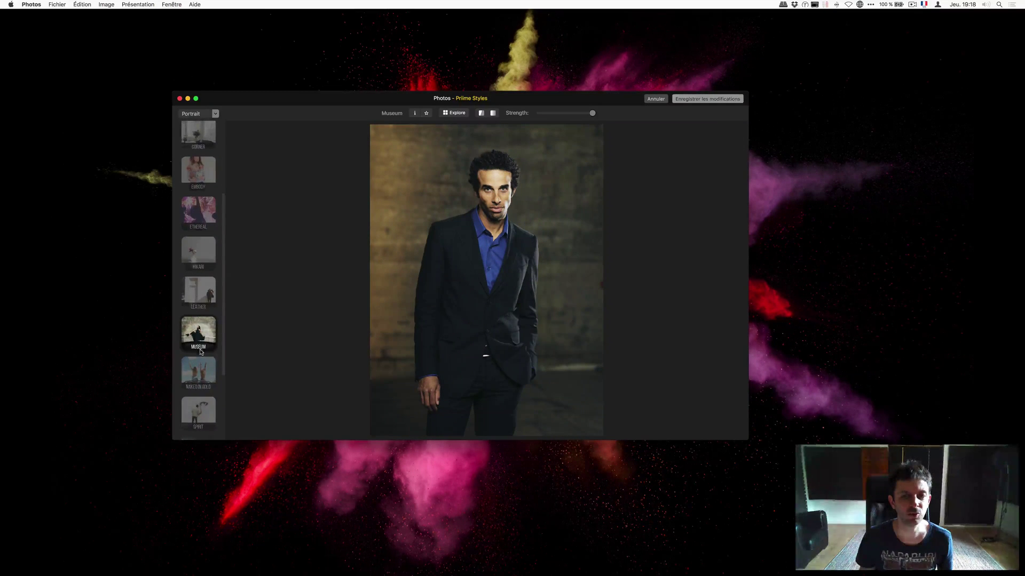
{"action": "scroll", "coordinate": [201, 351], "scroll_direction": "down", "scroll_amount": 2}
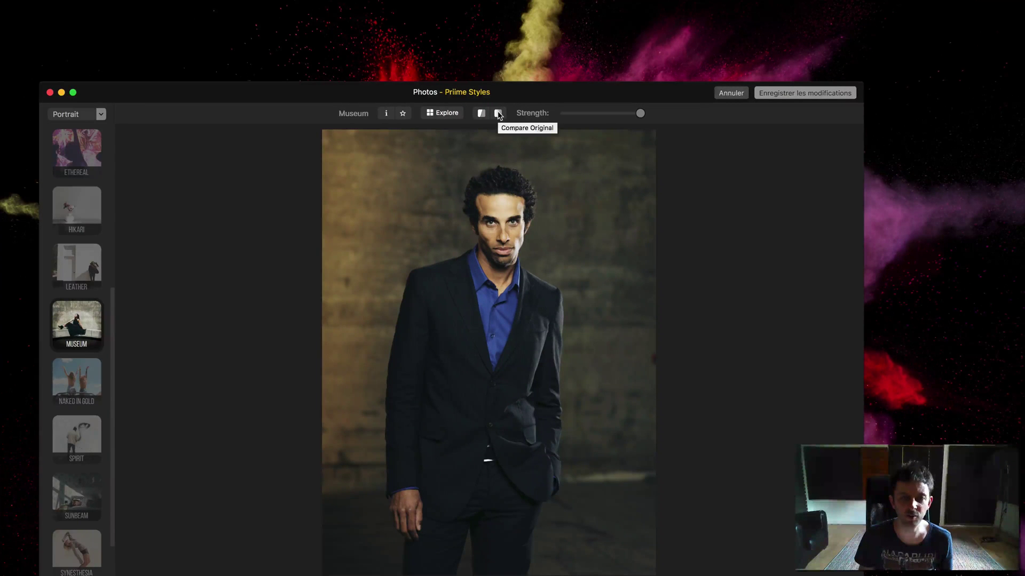
Compare the Museum-styled portrait with the original photo
{"action": "left_click", "coordinate": [499, 114]}
{"action": "left_click", "coordinate": [499, 114]}
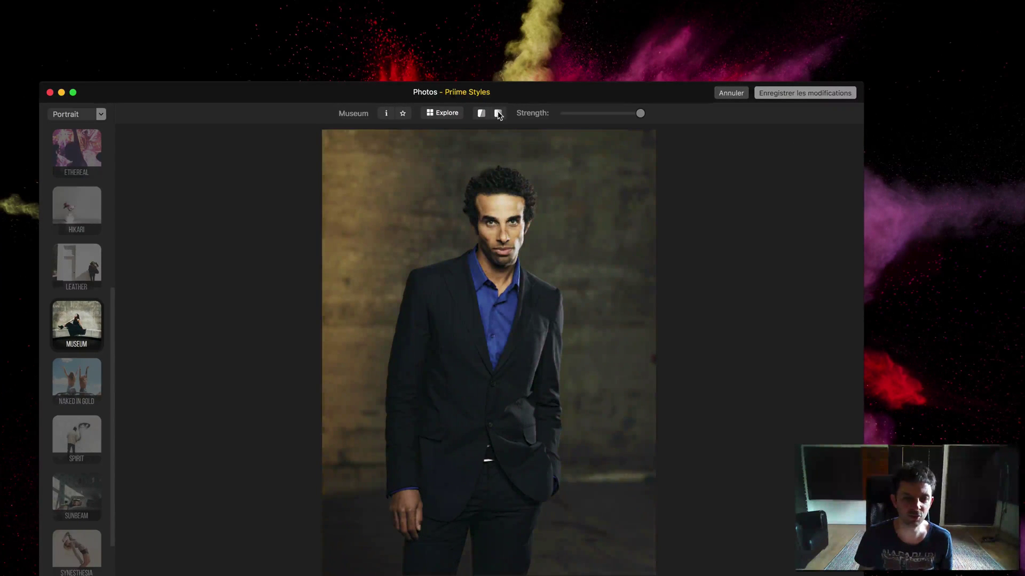
{"action": "left_click", "coordinate": [498, 114]}
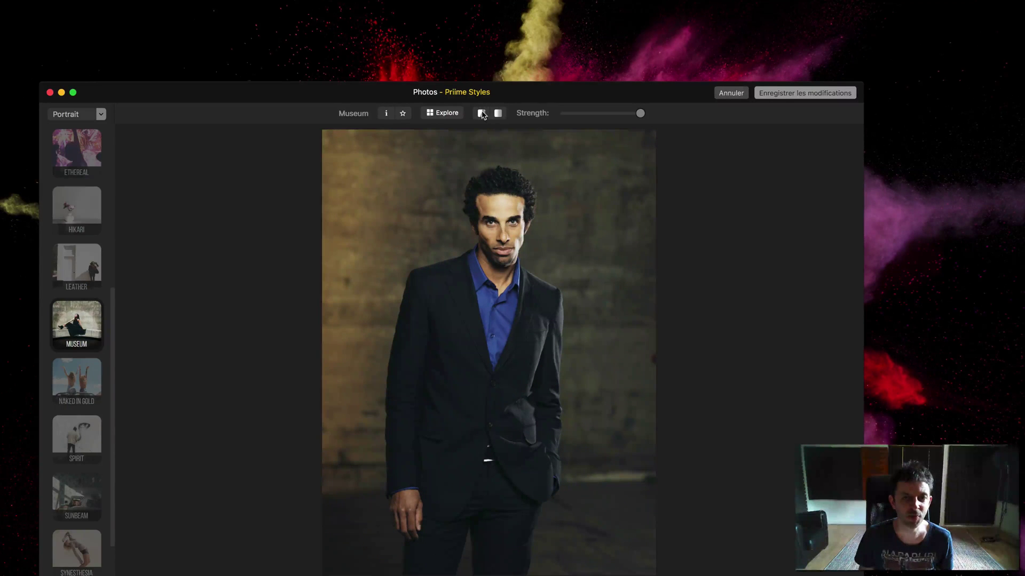
Finish comparing the Museum look with the original, and try the Sunbeam style on the portrait with its strength at maximum
{"action": "left_click", "coordinate": [482, 113]}
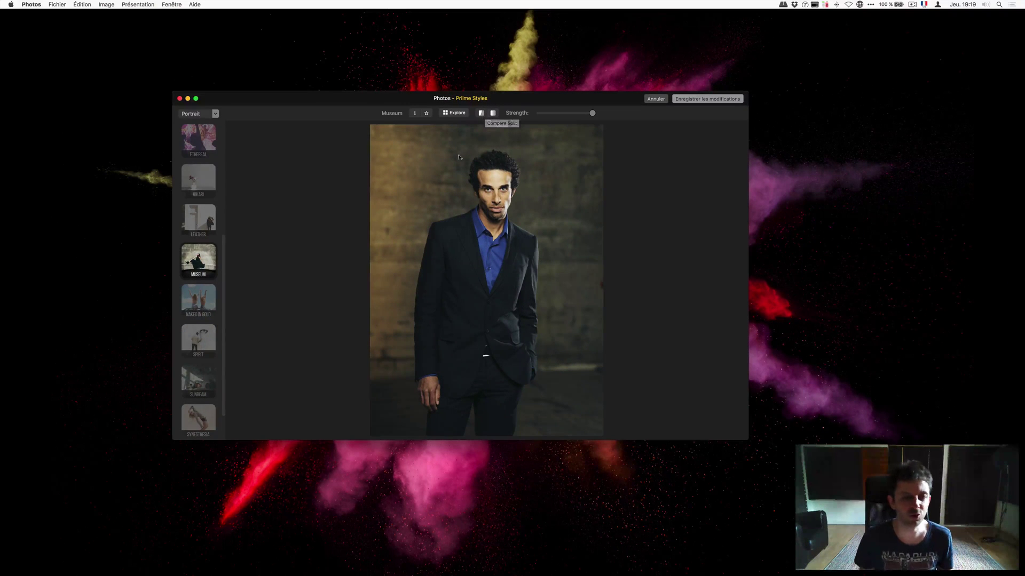
{"action": "left_click", "coordinate": [198, 380]}
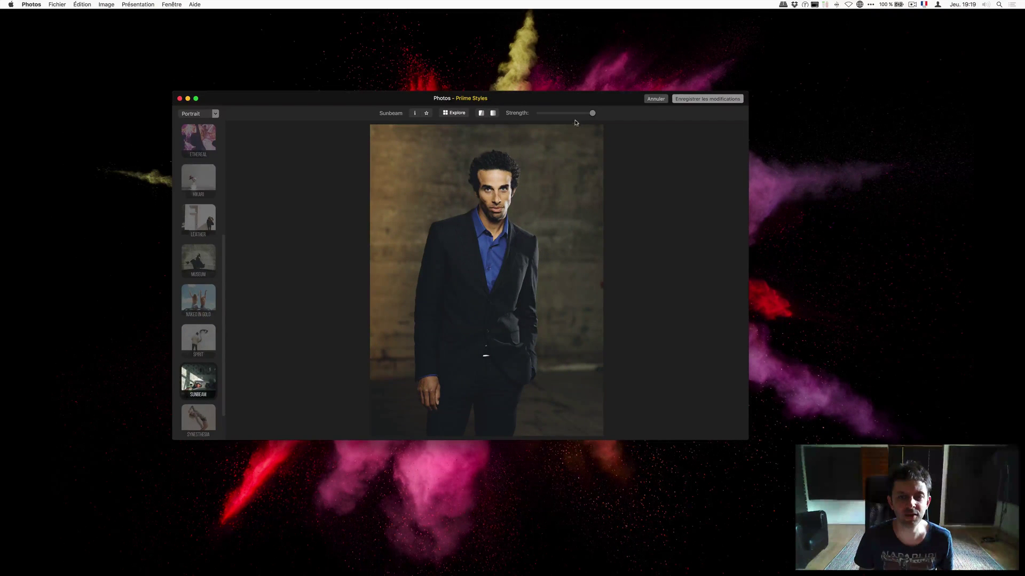
{"action": "mouse_move", "coordinate": [579, 113]}
{"action": "left_mouse_down"}
{"action": "mouse_move", "coordinate": [547, 113]}
{"action": "mouse_move", "coordinate": [593, 113]}
{"action": "left_mouse_up"}
Apply the Transcend style to the portrait, save the changes from the extension and finish editing the photo
{"action": "scroll", "coordinate": [195, 320], "scroll_direction": "down", "scroll_amount": 2}
{"action": "left_click", "coordinate": [198, 418]}
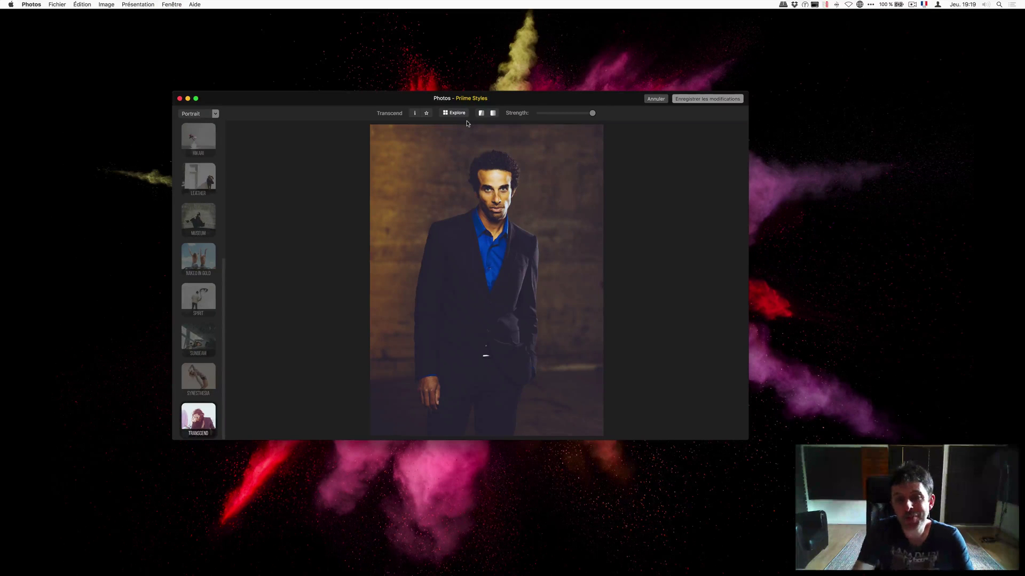
{"action": "left_click", "coordinate": [698, 101]}
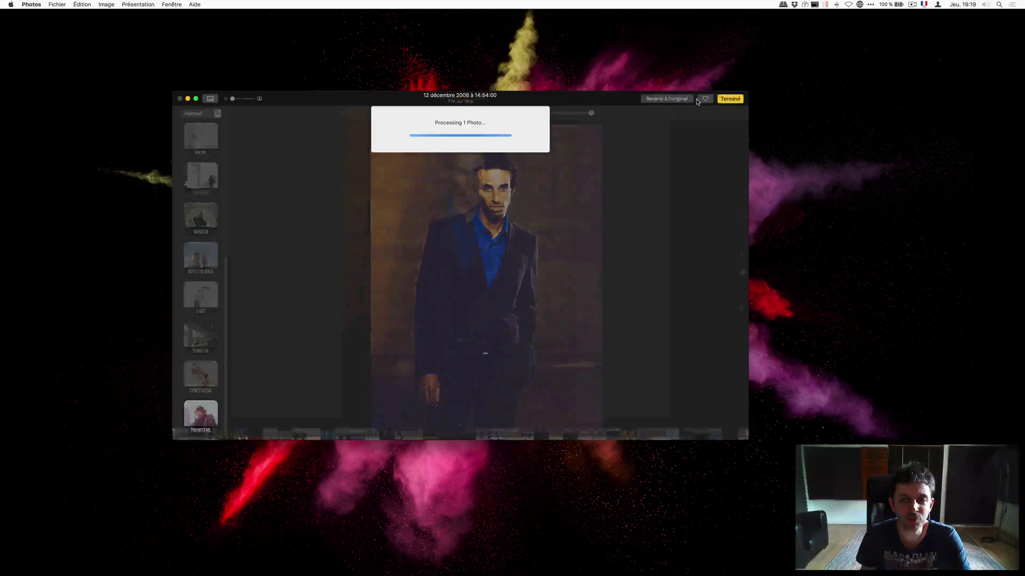
{"action": "left_click", "coordinate": [729, 99]}
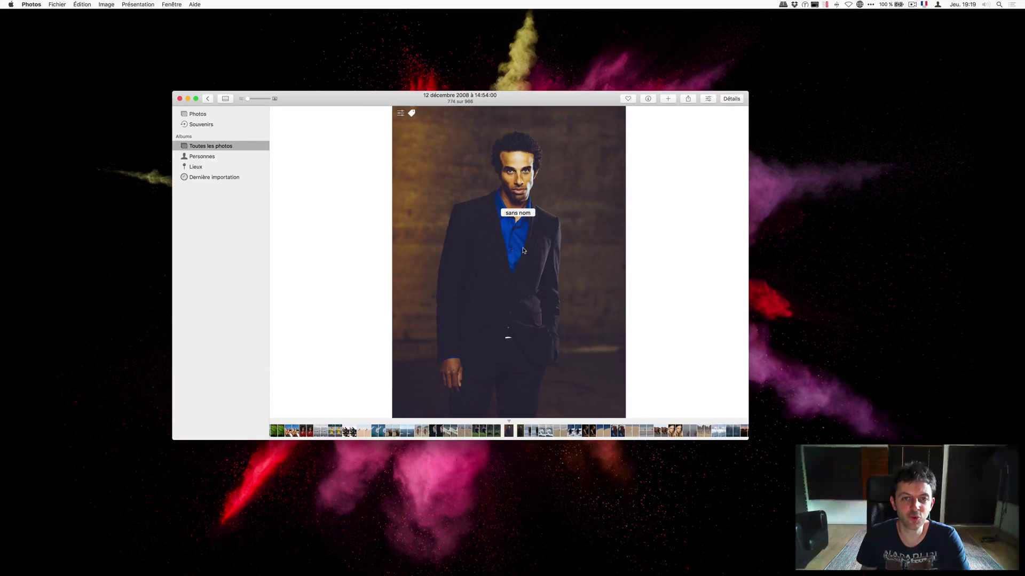
Switch back and forth between the album grid and the full view of the edited portrait
{"action": "key", "text": "space"}
{"action": "key", "text": "space"}
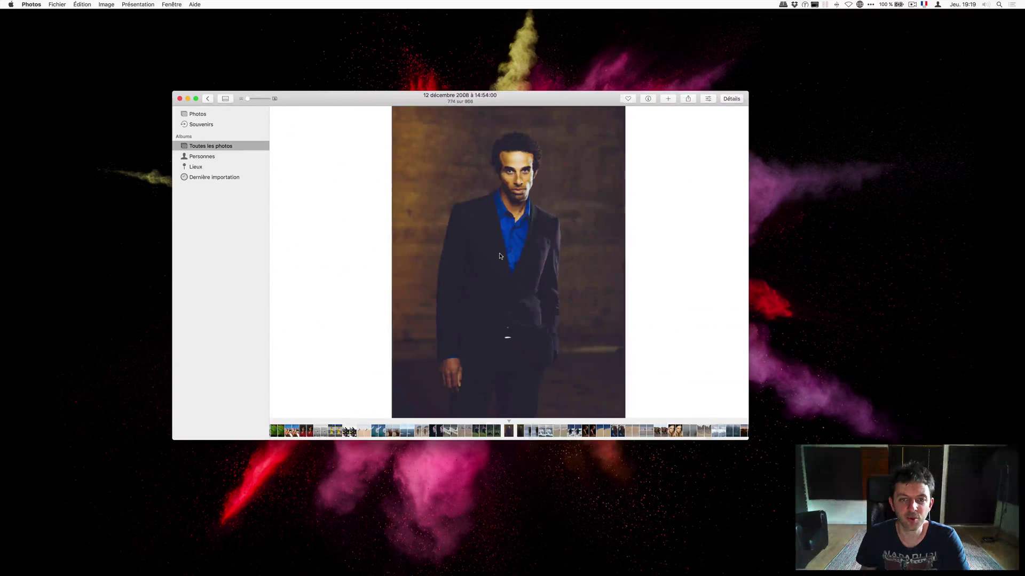
{"action": "key", "text": "space"}
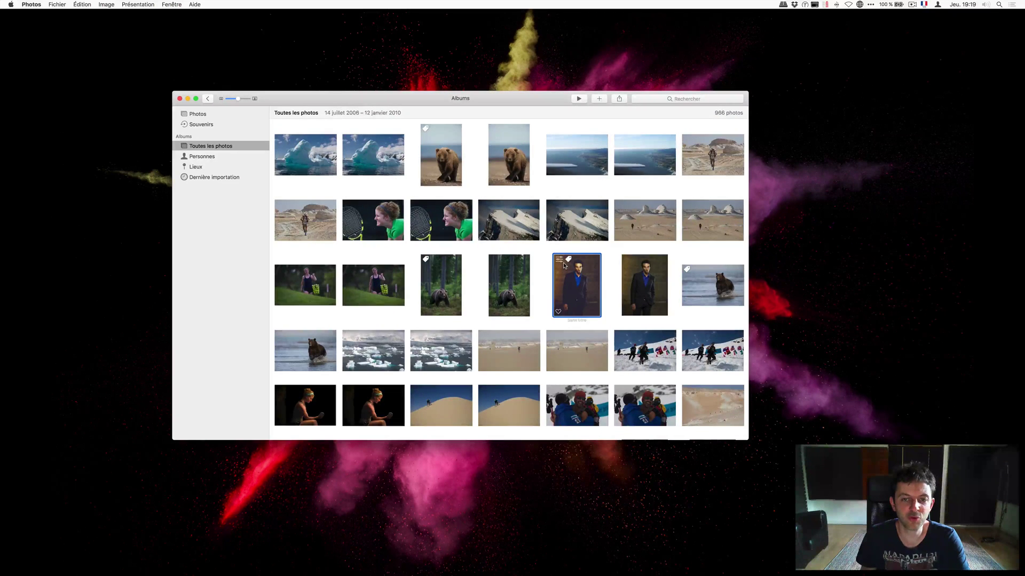
{"action": "key", "text": "space"}
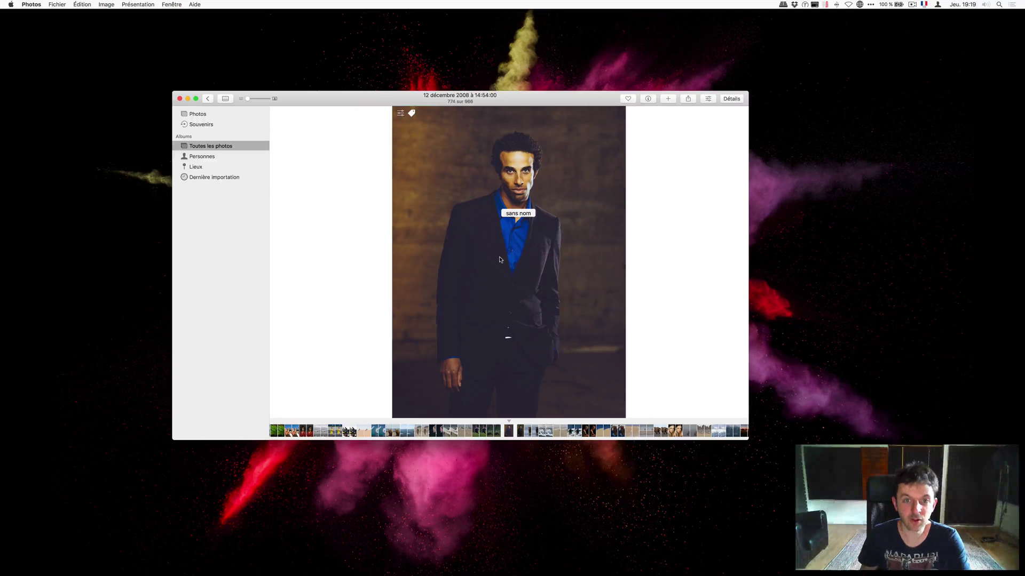
Reopen the edited portrait for editing, compare it with the original photo, and leave editing
{"action": "left_click", "coordinate": [708, 99]}
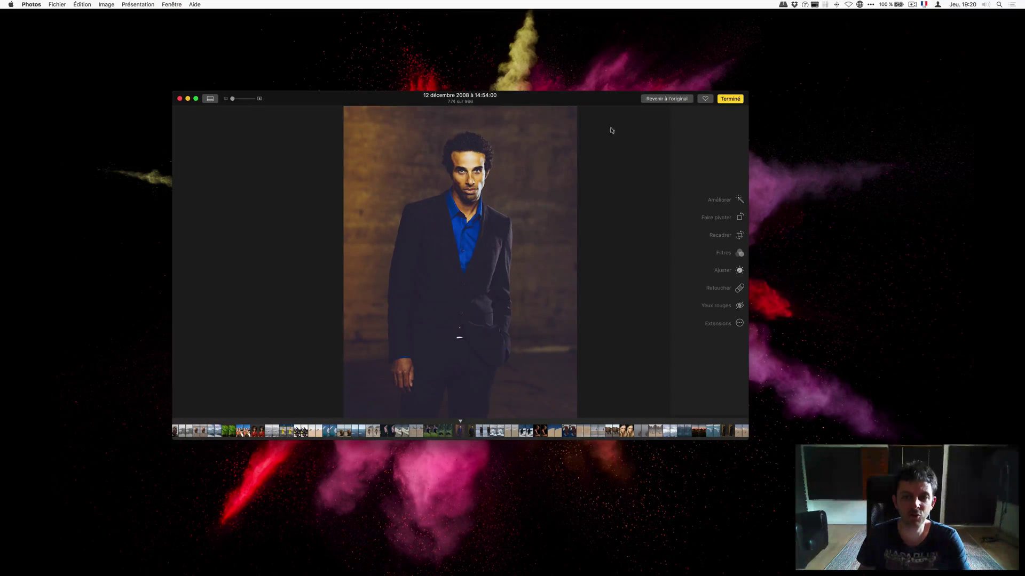
{"action": "key", "text": "m"}
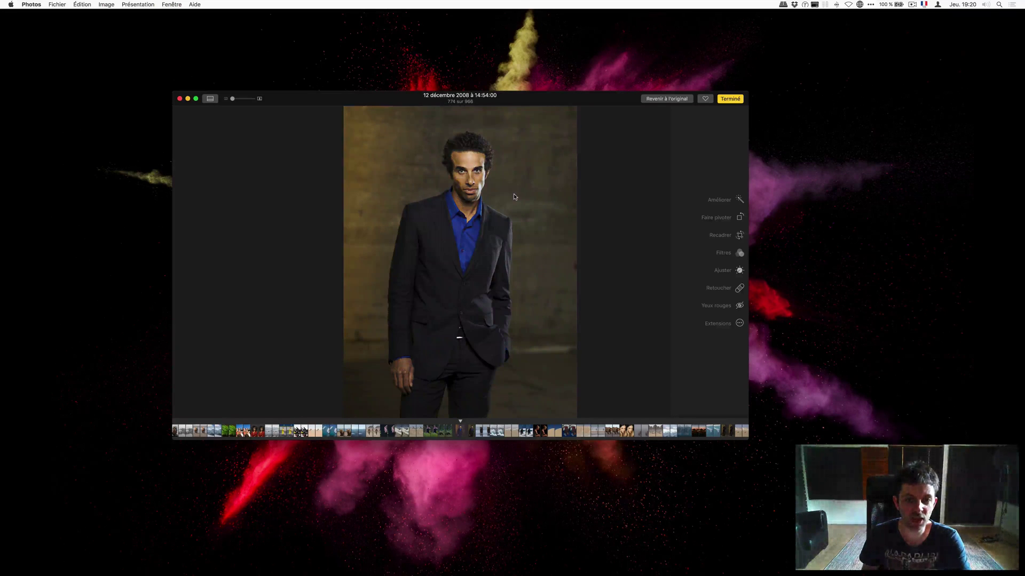
{"action": "key", "text": "m"}
{"action": "key", "text": "m"}
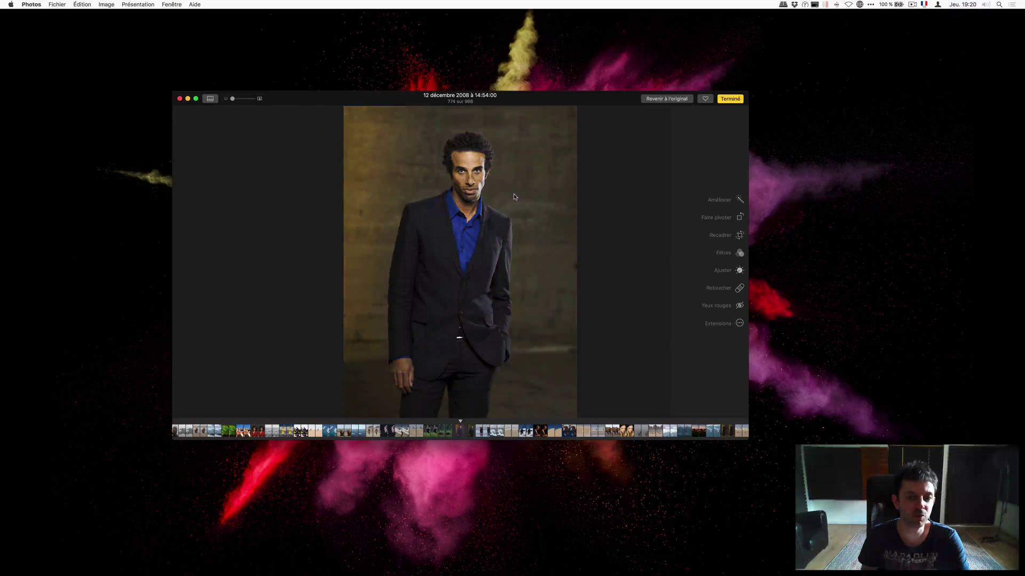
{"action": "left_click", "coordinate": [738, 101]}
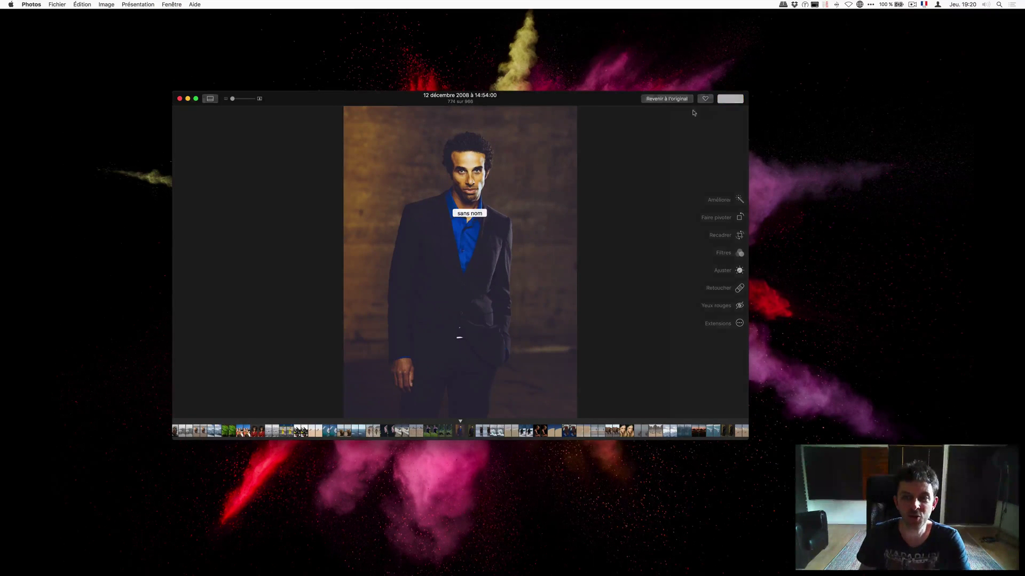
{"action": "mouse_move", "coordinate": [528, 572]}
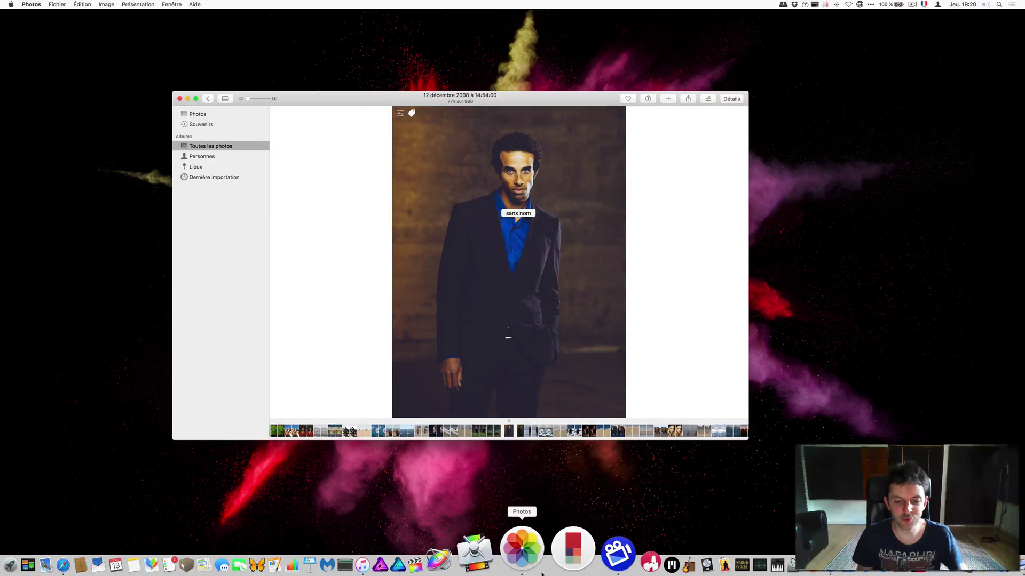